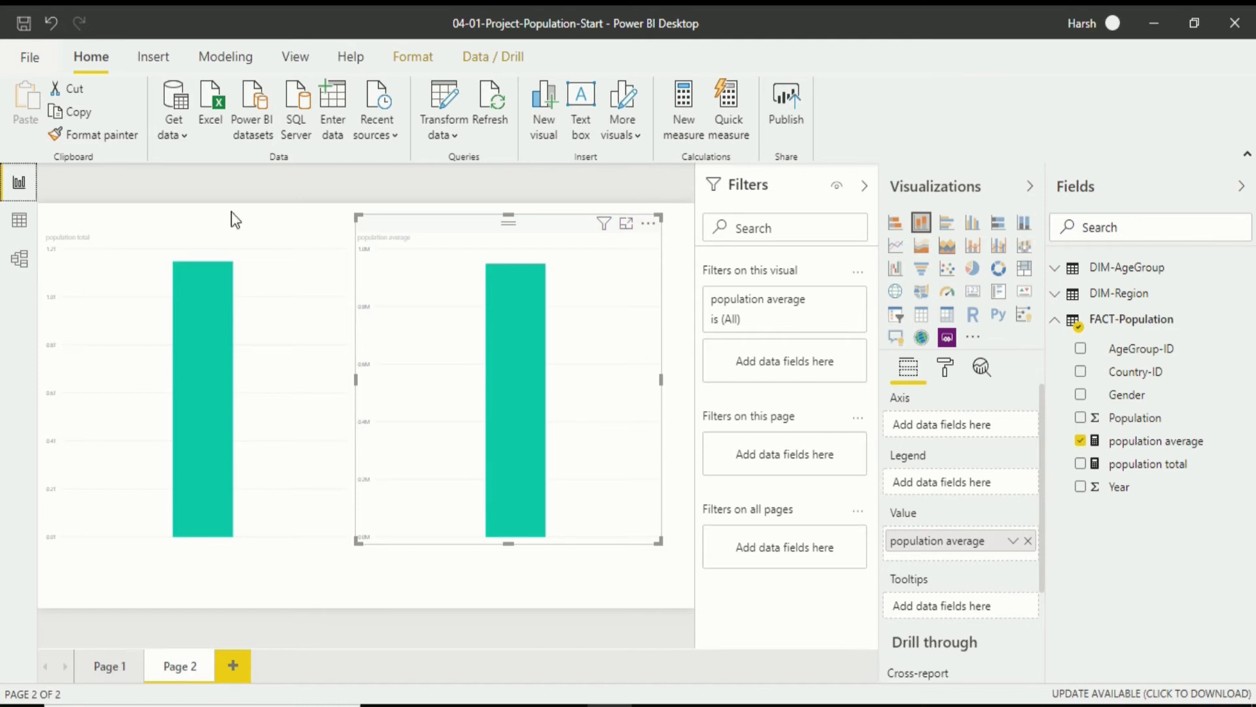
Create a new measure in the FACT-Population table from the data view and name it "population female".
{"action": "left_click", "coordinate": [13, 231]}
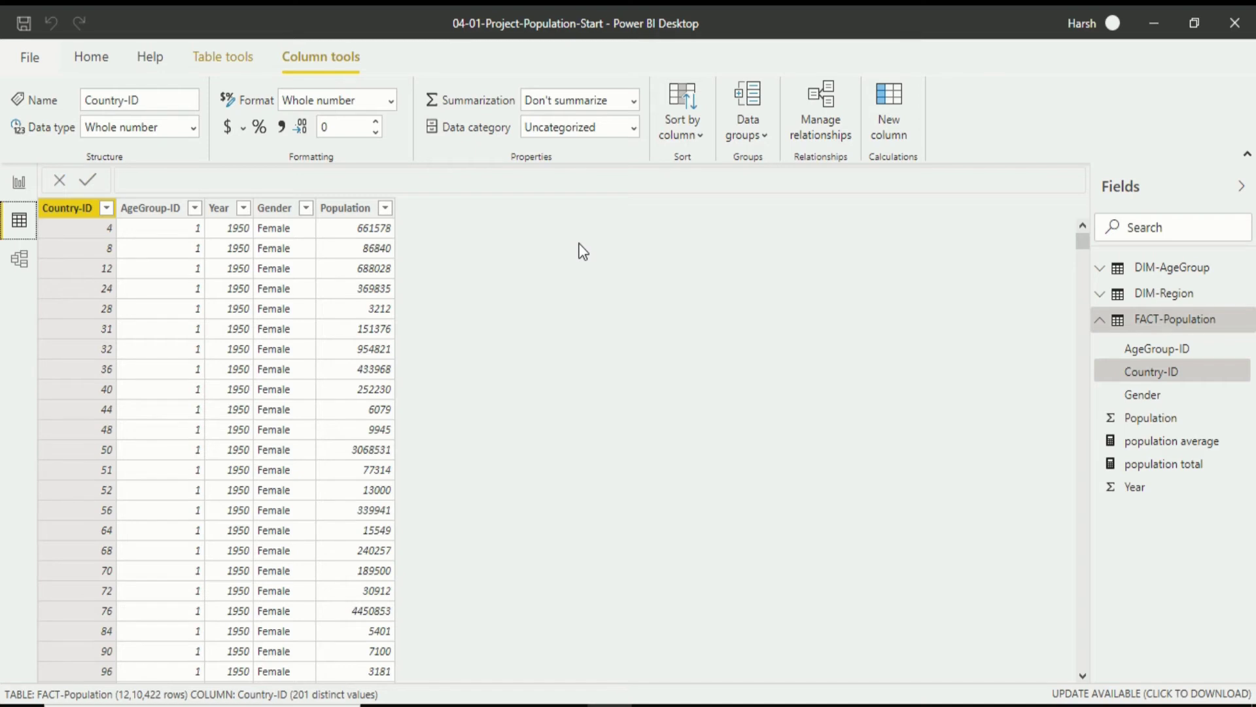
{"action": "left_click", "coordinate": [234, 48]}
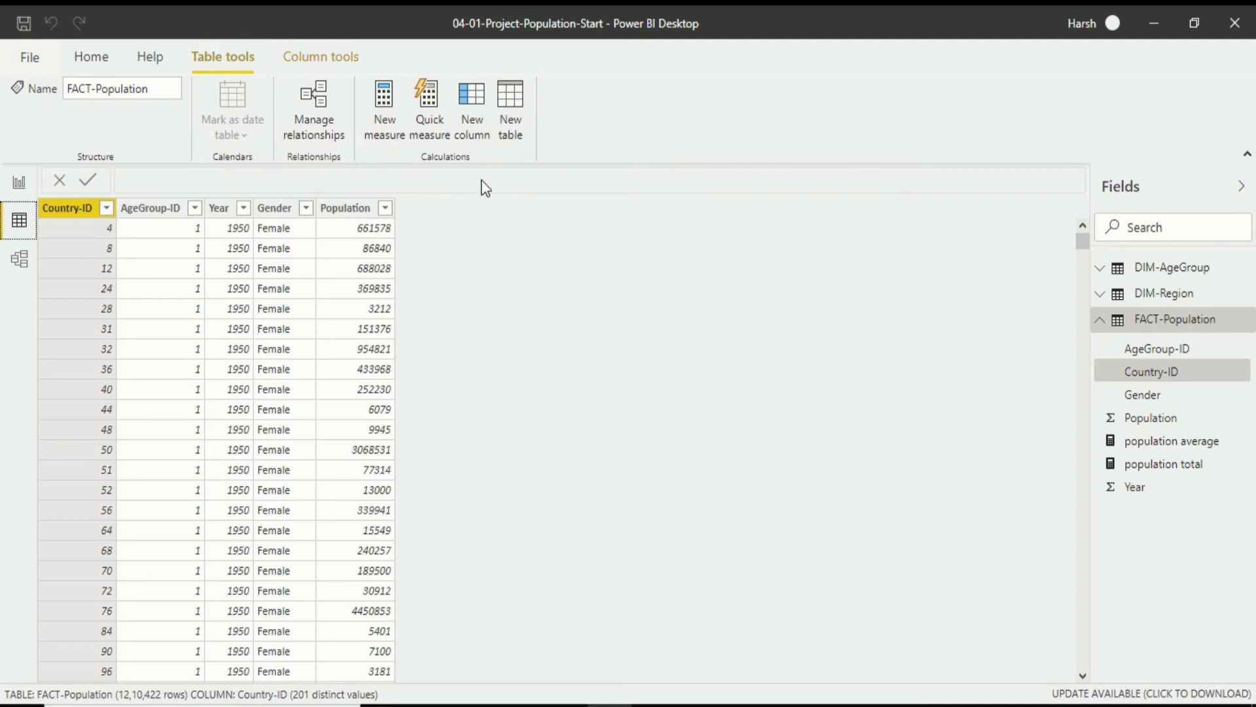
{"action": "left_click", "coordinate": [396, 112]}
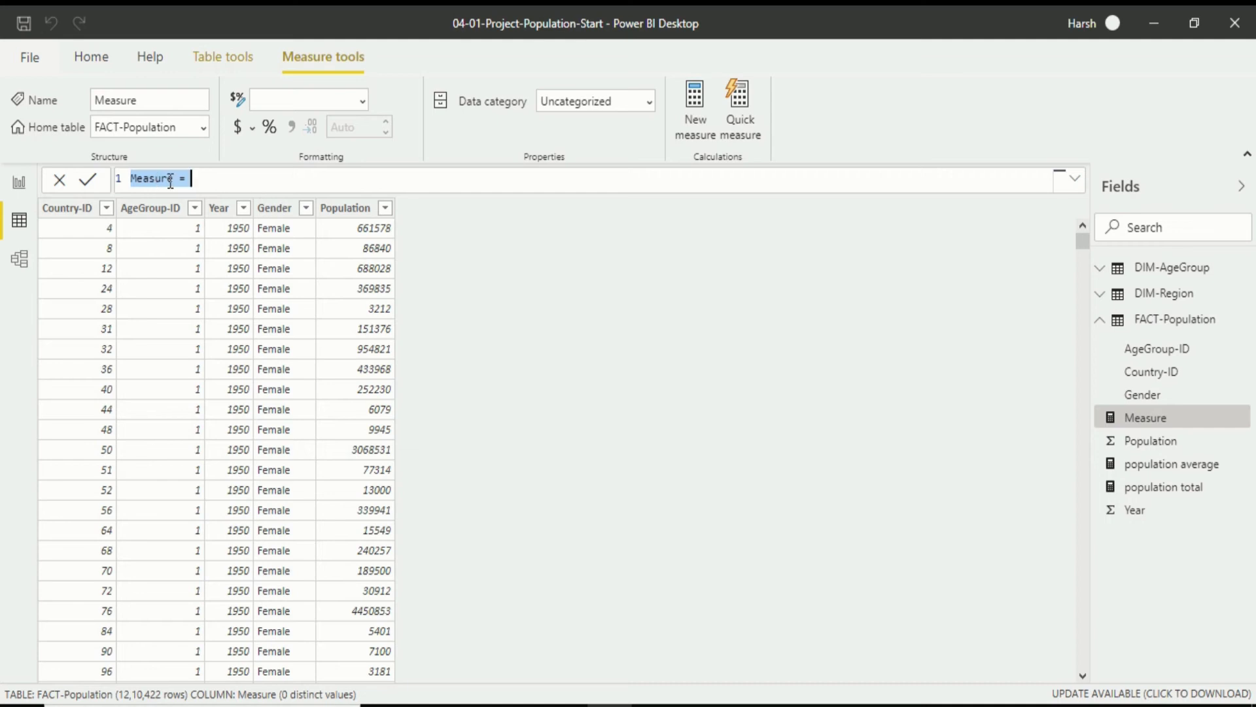
{"action": "left_click", "coordinate": [169, 180]}
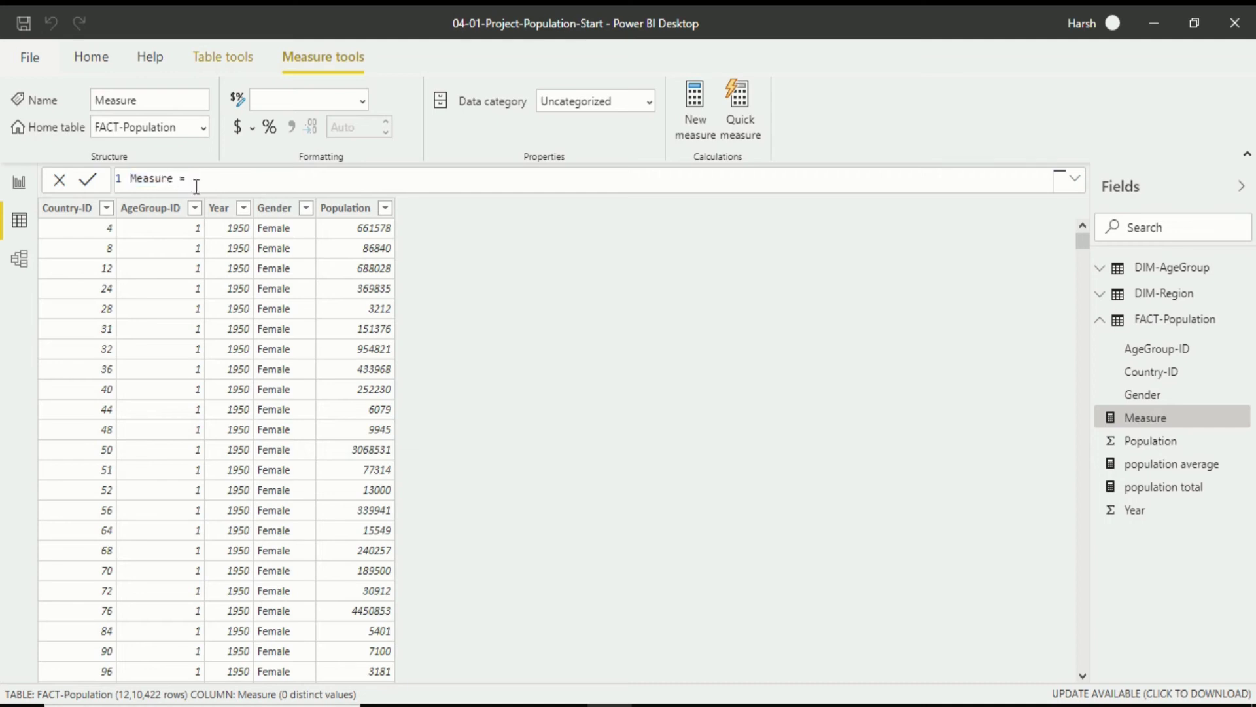
{"action": "key", "text": "Right"}
{"action": "key", "text": "BackSpace"}
{"action": "key", "text": "BackSpace"}
{"action": "key", "text": "BackSpace"}
{"action": "key", "text": "BackSpace"}
{"action": "key", "text": "BackSpace"}
{"action": "key", "text": "BackSpace"}
{"action": "key", "text": "BackSpace"}
{"action": "type", "text": "pou"}
{"action": "key", "text": "BackSpace"}
{"action": "type", "text": "p"}
{"action": "type", "text": "ulation female"}
Begin the measure's formula with CALCULATE over the SUM of 'FACT-Population'[Population].
{"action": "type", "text": "cal"}
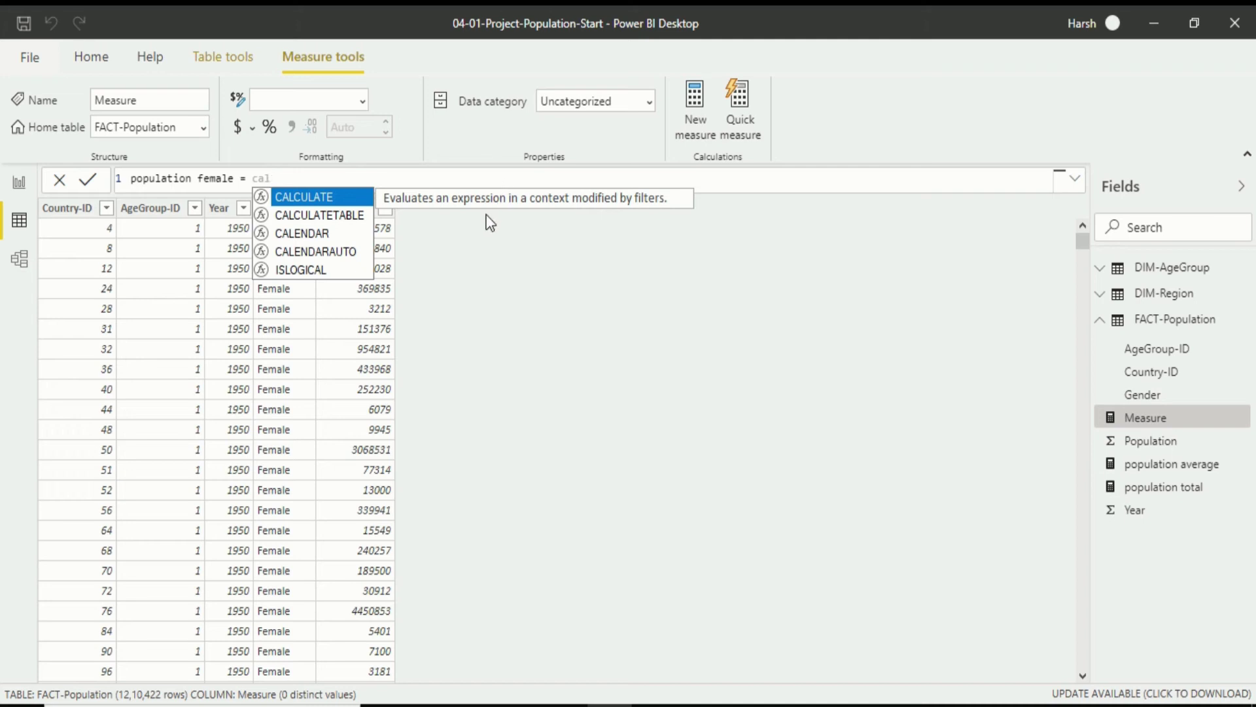
{"action": "key", "text": "Tab"}
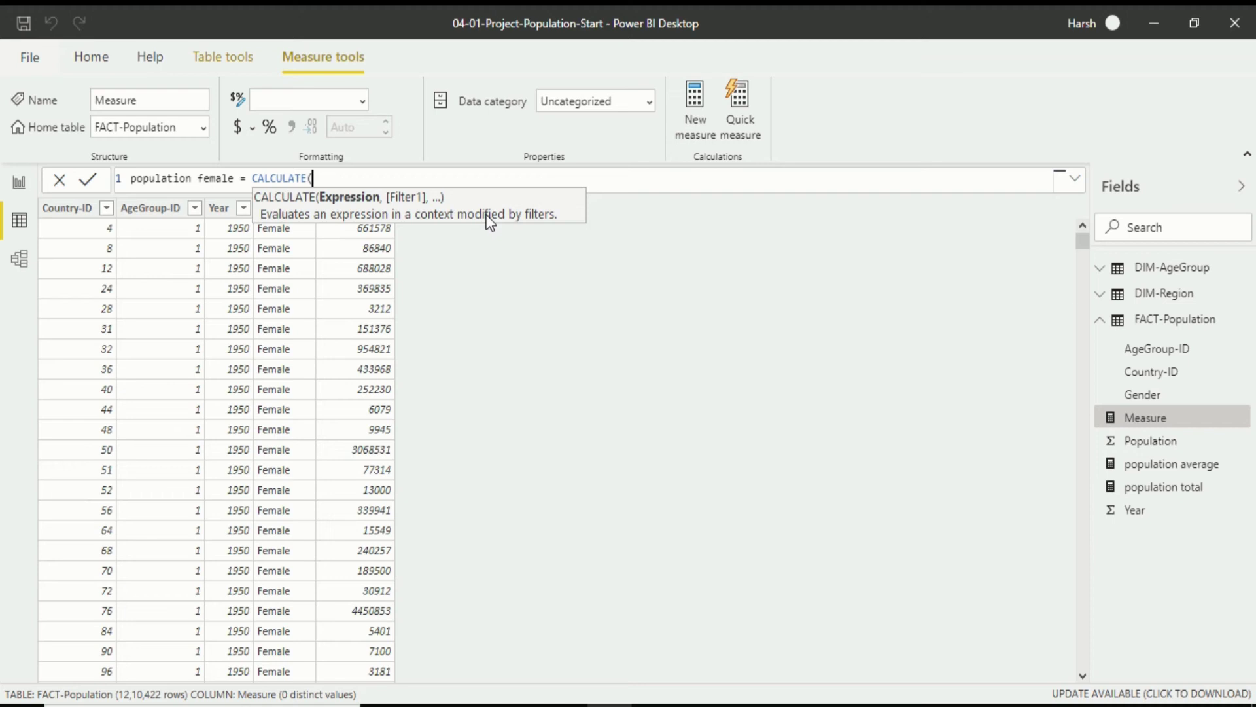
{"action": "type", "text": "sum"}
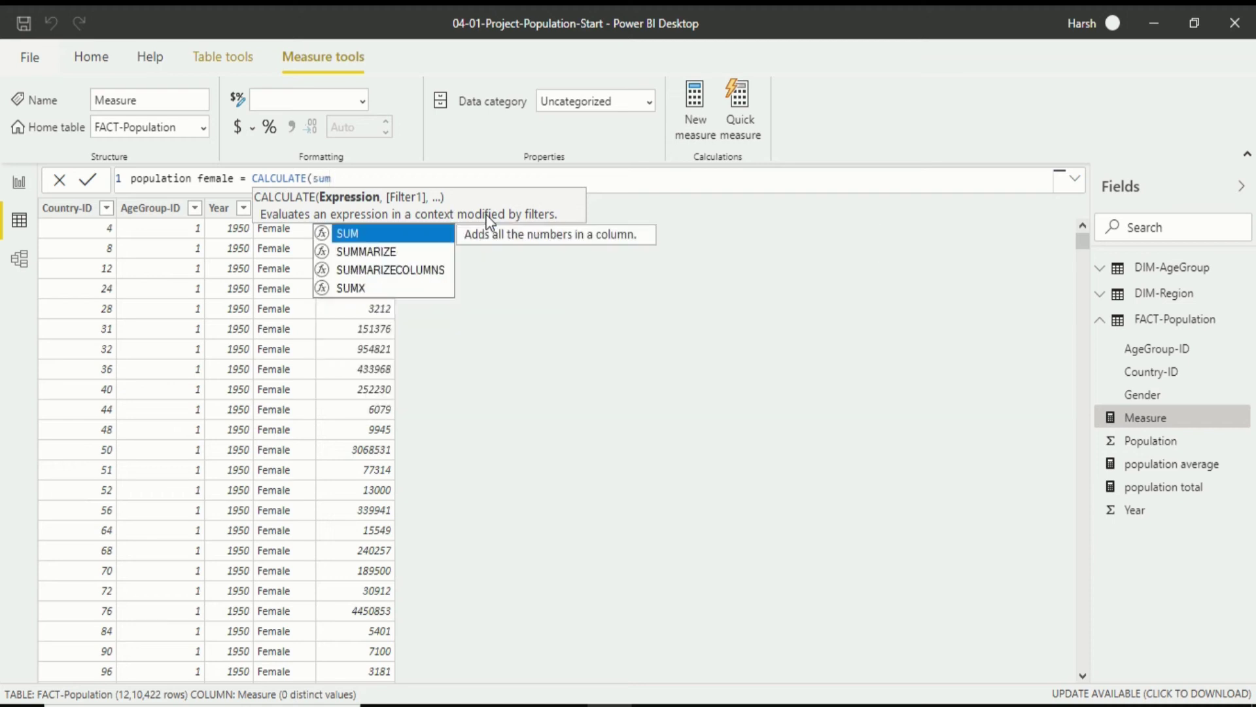
{"action": "key", "text": "Tab"}
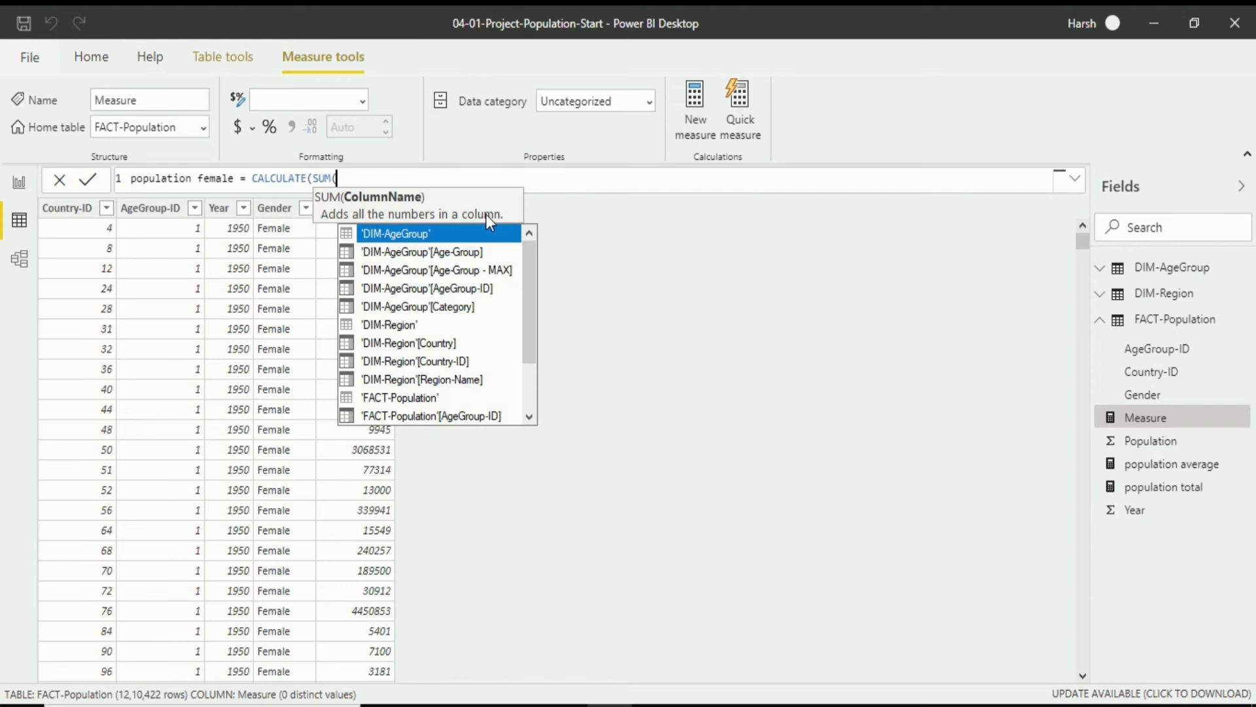
{"action": "key", "text": "Down"}
{"action": "key", "text": "Down"}
{"action": "key", "text": "Down"}
{"action": "key", "text": "Down"}
{"action": "key", "text": "Down"}
{"action": "key", "text": "Down"}
{"action": "key", "text": "Down"}
{"action": "key", "text": "Down"}
{"action": "key", "text": "Down"}
{"action": "key", "text": "Down"}
{"action": "key", "text": "Down"}
{"action": "key", "text": "Down"}
{"action": "key", "text": "Down"}
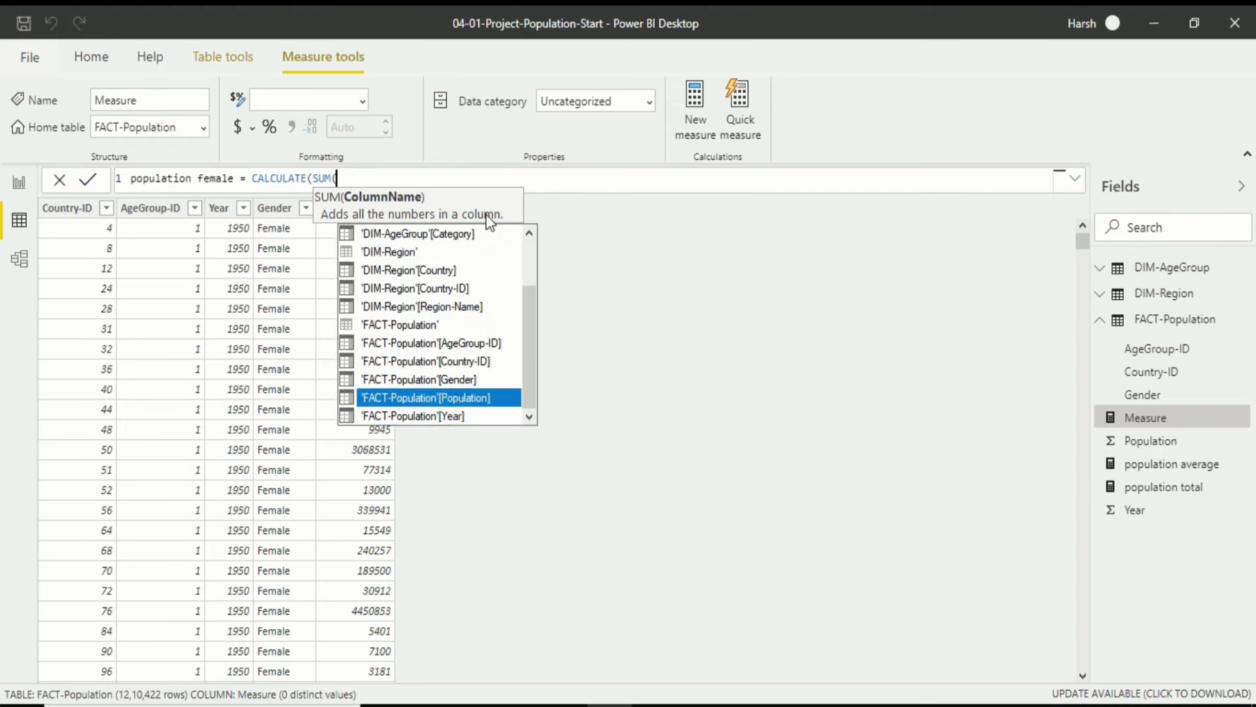
{"action": "key", "text": "Tab"}
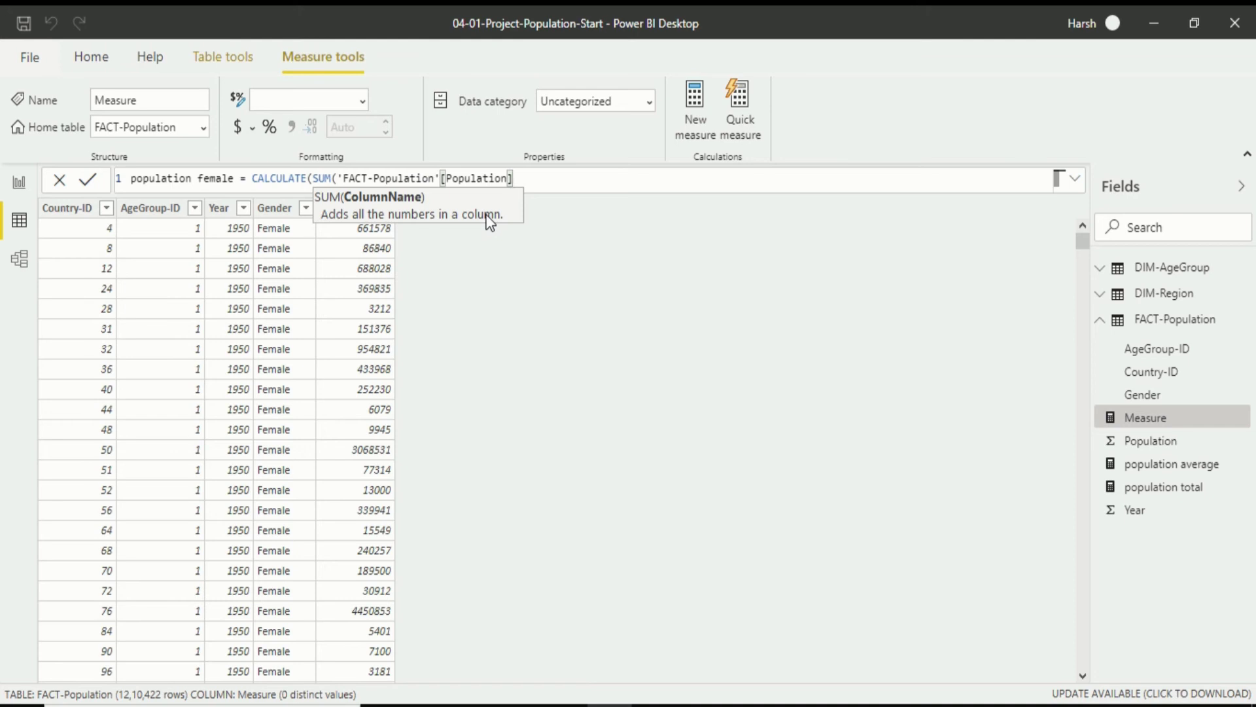
{"action": "type", "text": ")"}
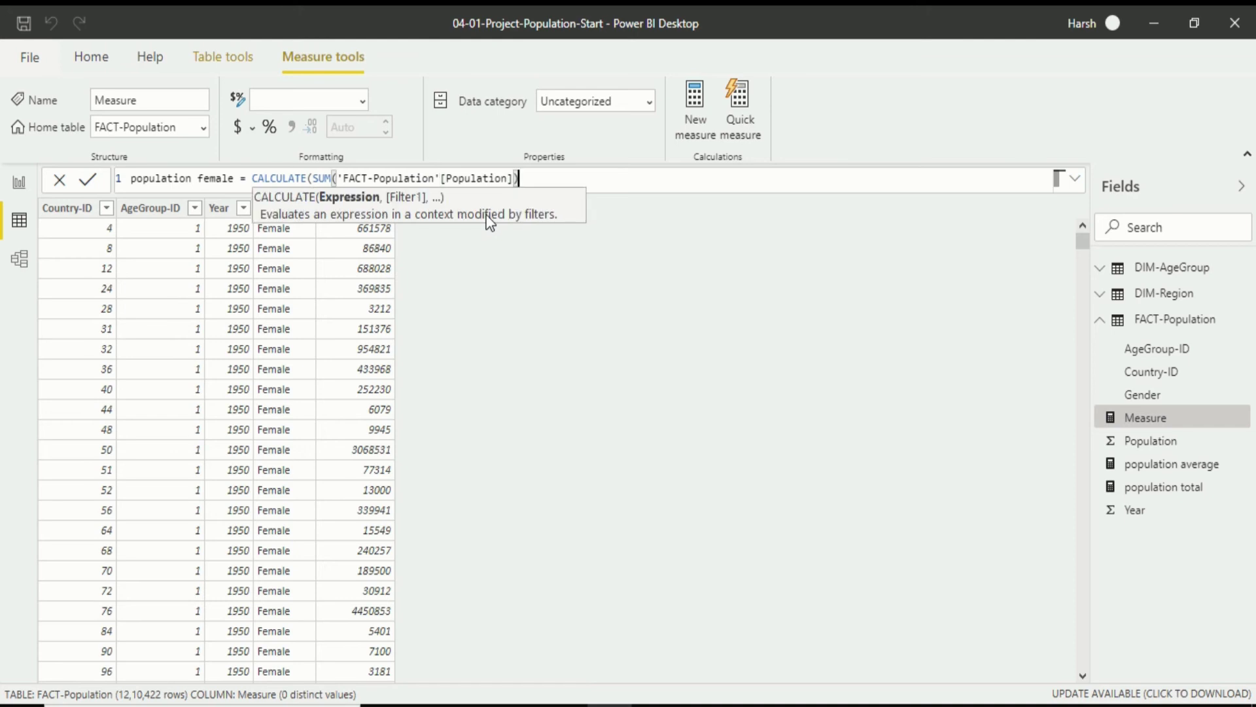
Add a FILTER function on the 'FACT-Population' table as the filter argument of CALCULATE.
{"action": "type", "text": ","}
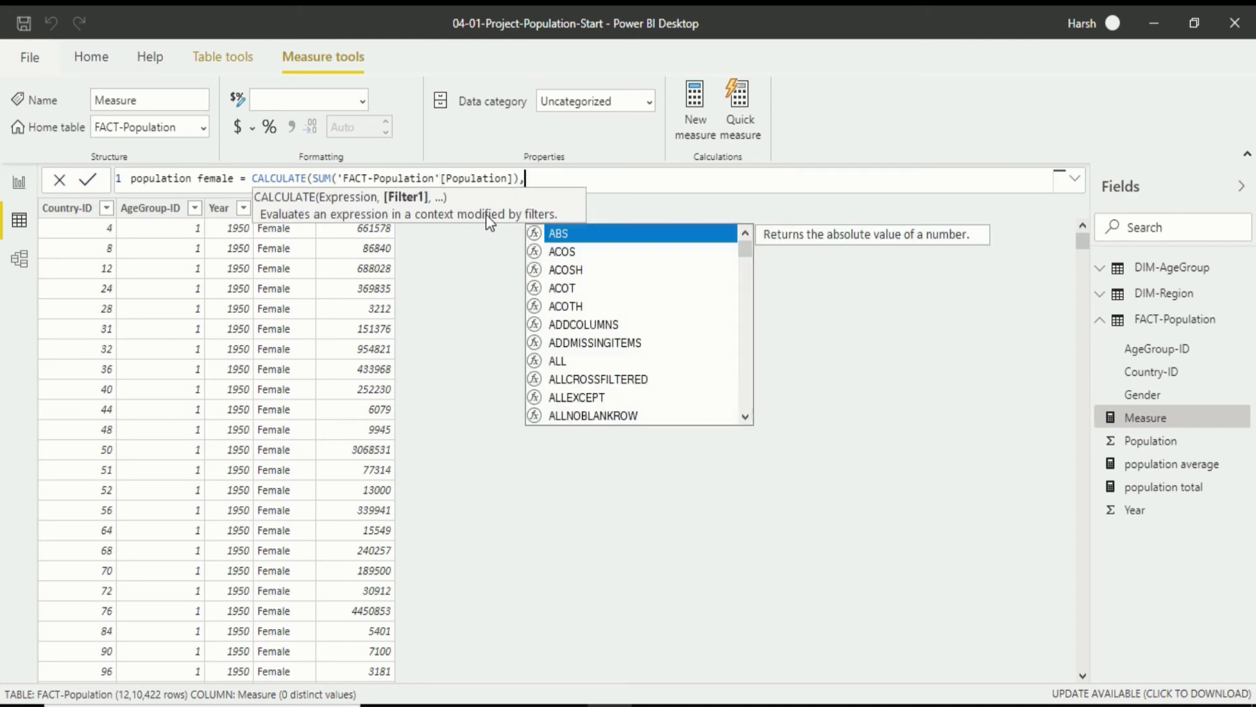
{"action": "type", "text": "filter"}
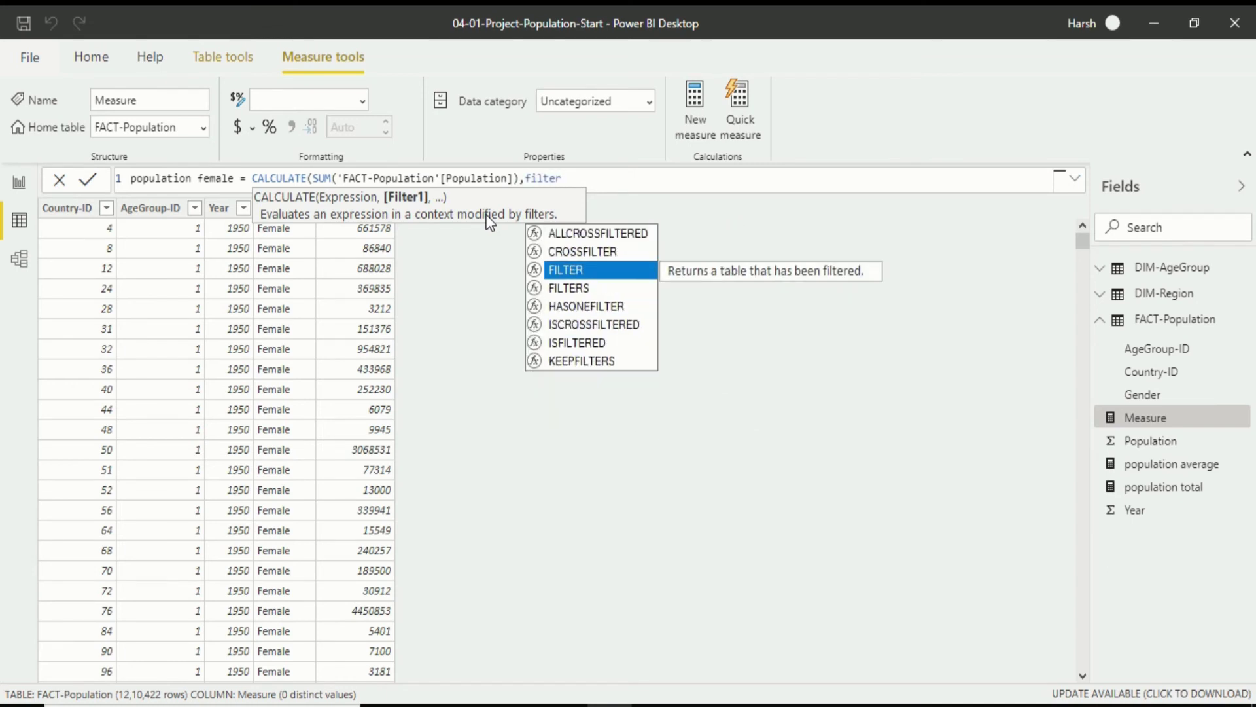
{"action": "key", "text": "Tab"}
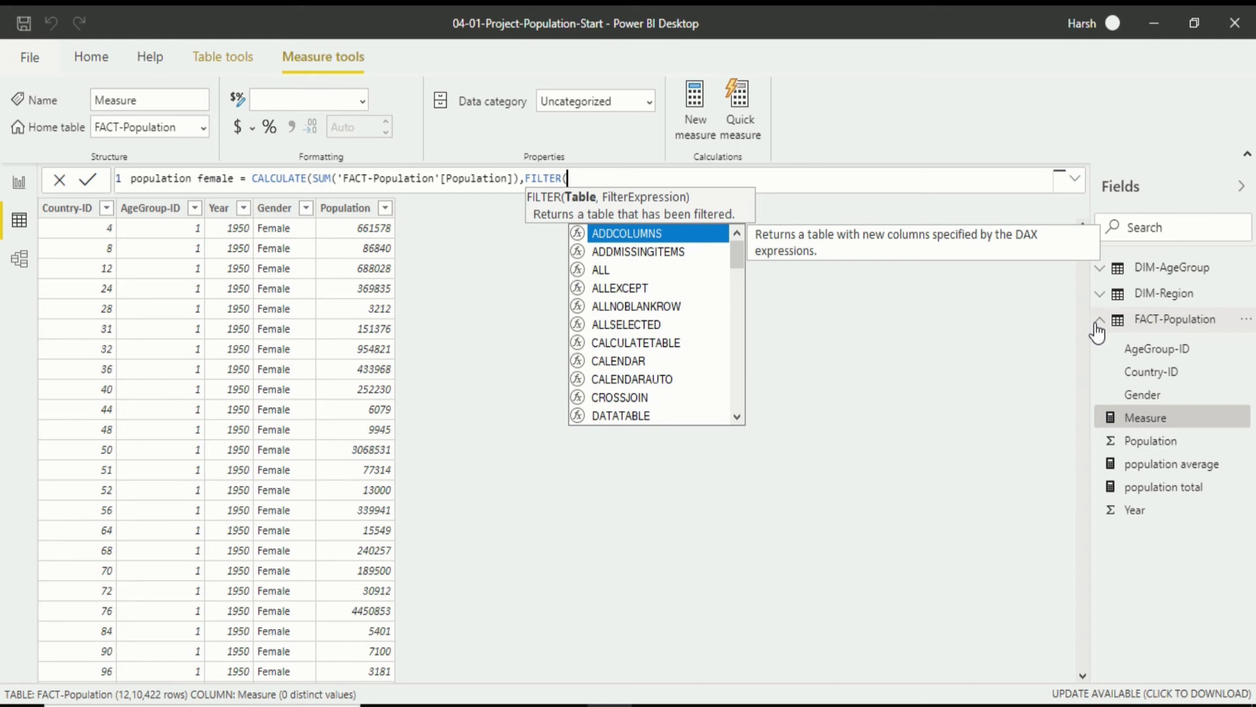
{"action": "type", "text": "f"}
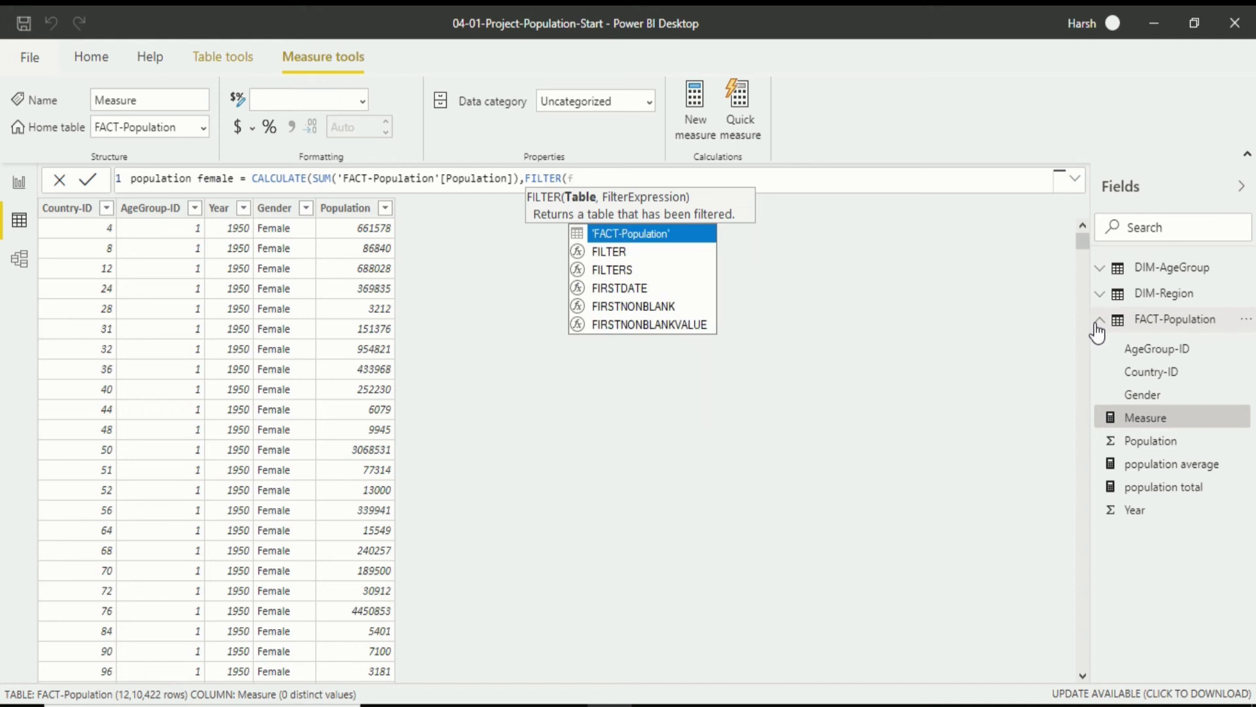
{"action": "key", "text": "Tab"}
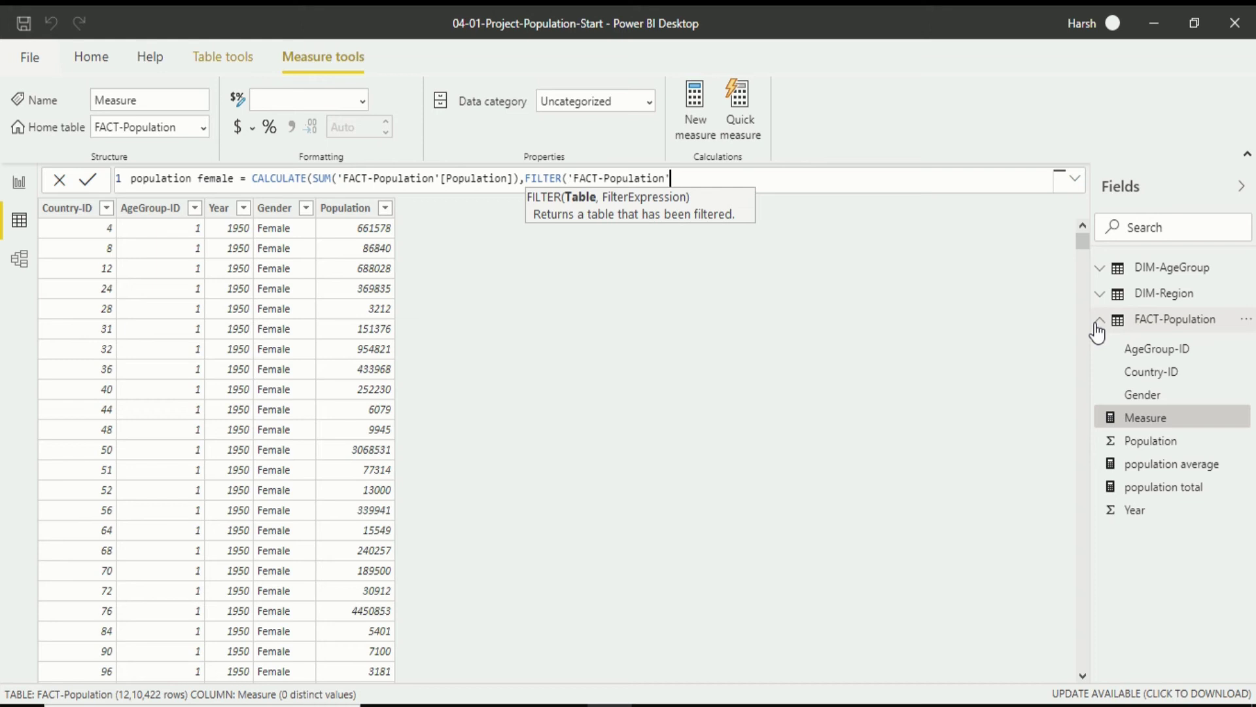
{"action": "type", "text": ","}
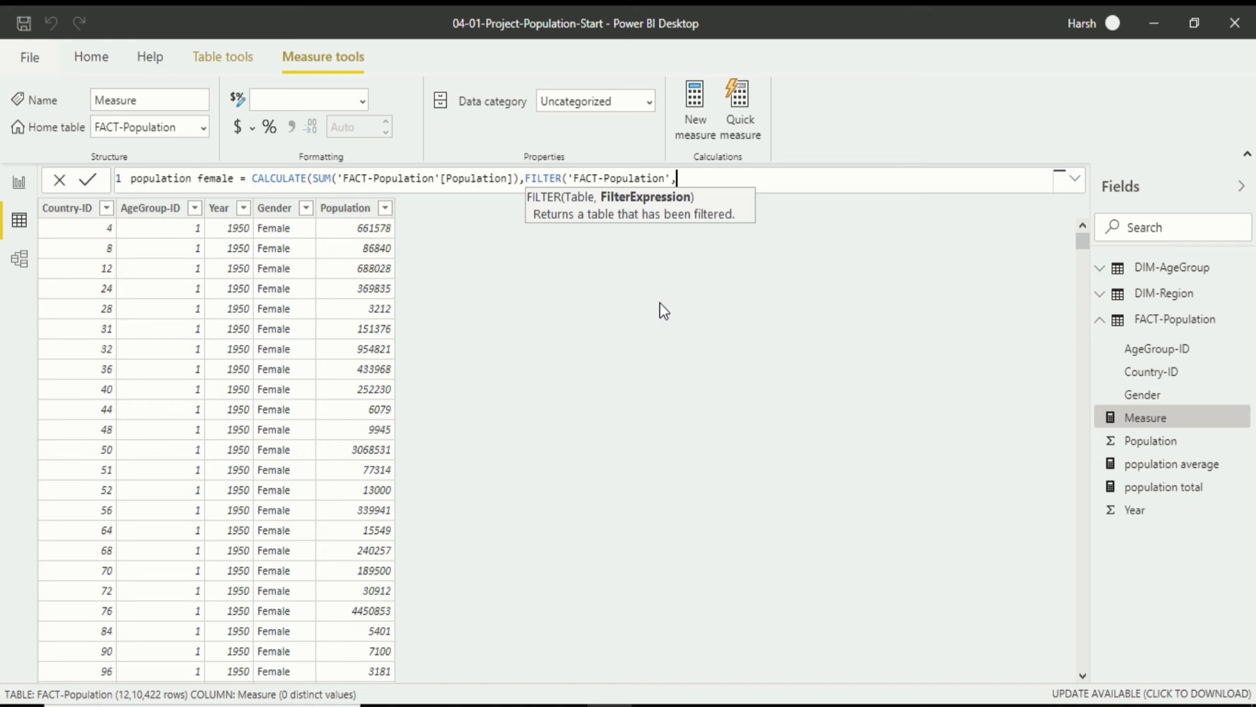
Set the filter condition to 'FACT-Population'[Gender]="Female", close the formula and commit the measure.
{"action": "type", "text": "fact"}
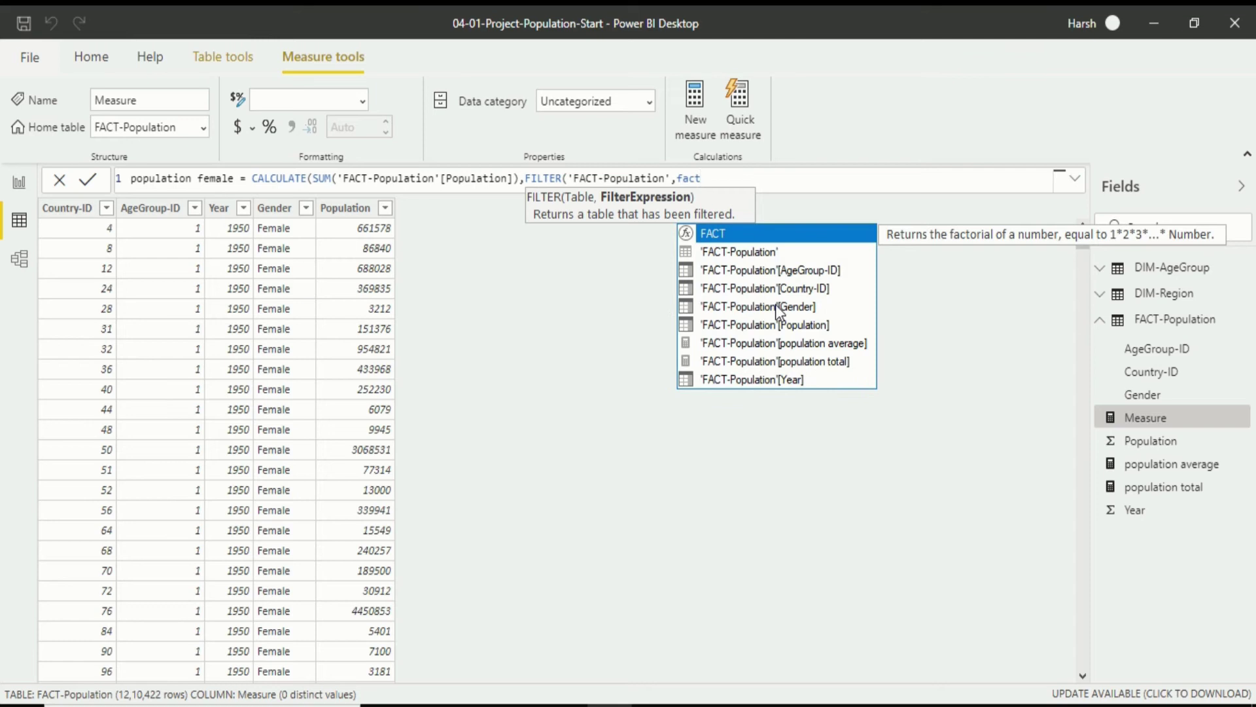
{"action": "key", "text": "Down"}
{"action": "key", "text": "Down"}
{"action": "key", "text": "Down"}
{"action": "key", "text": "Down"}
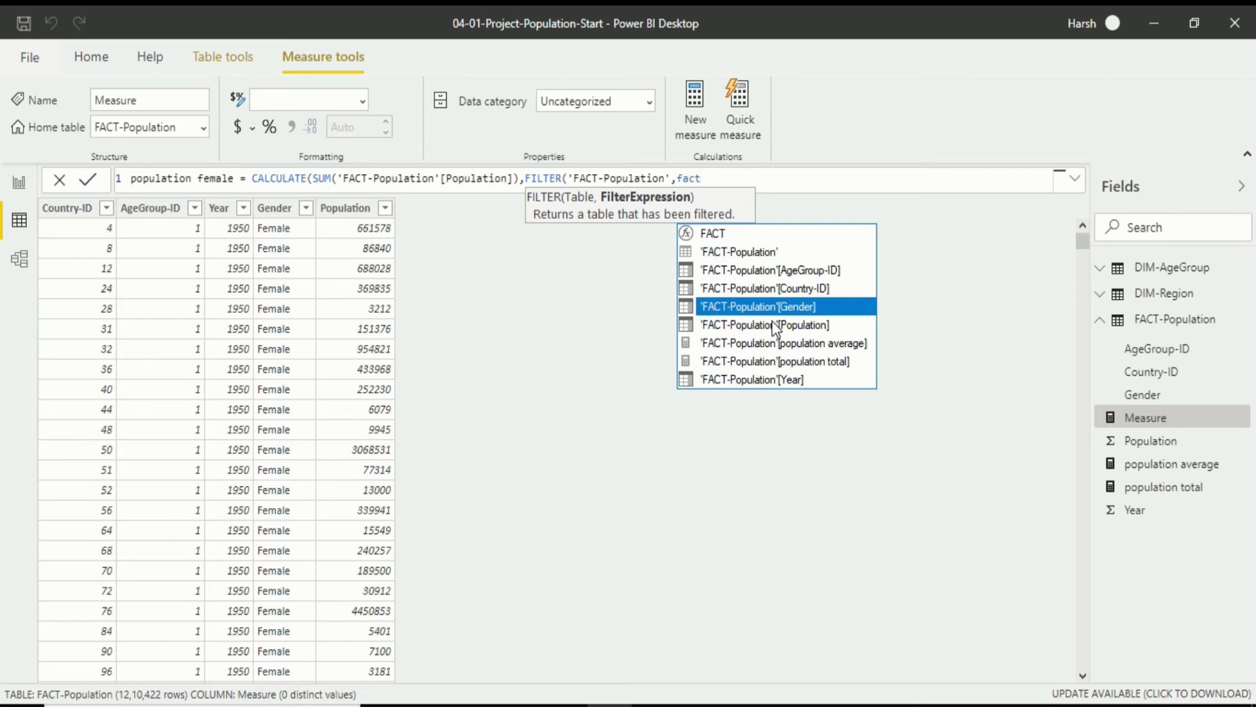
{"action": "key", "text": "Tab"}
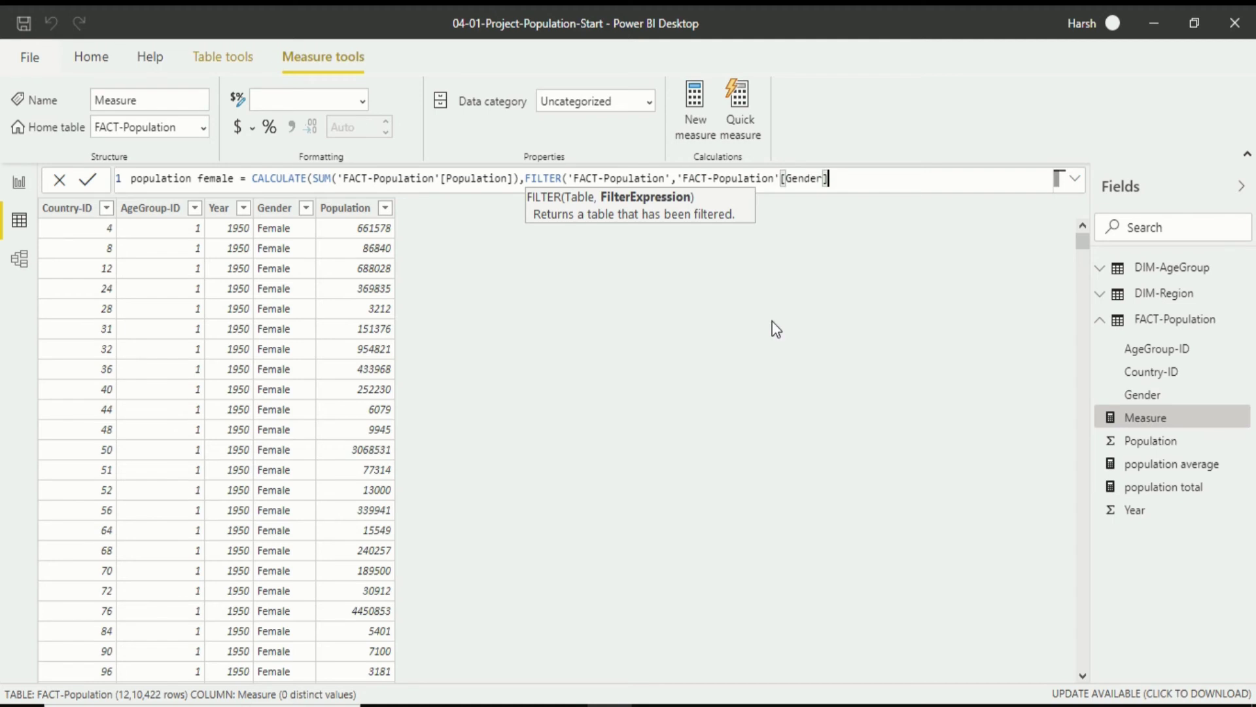
{"action": "type", "text": "=\"Female\""}
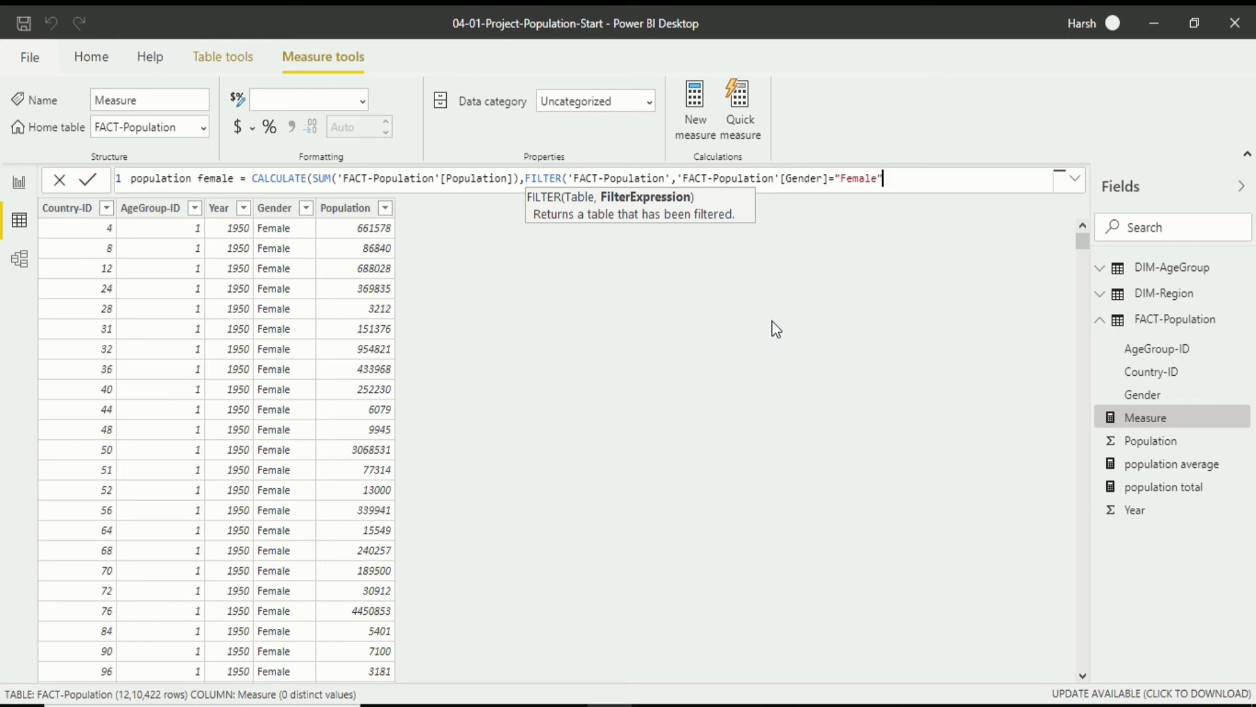
{"action": "type", "text": ")"}
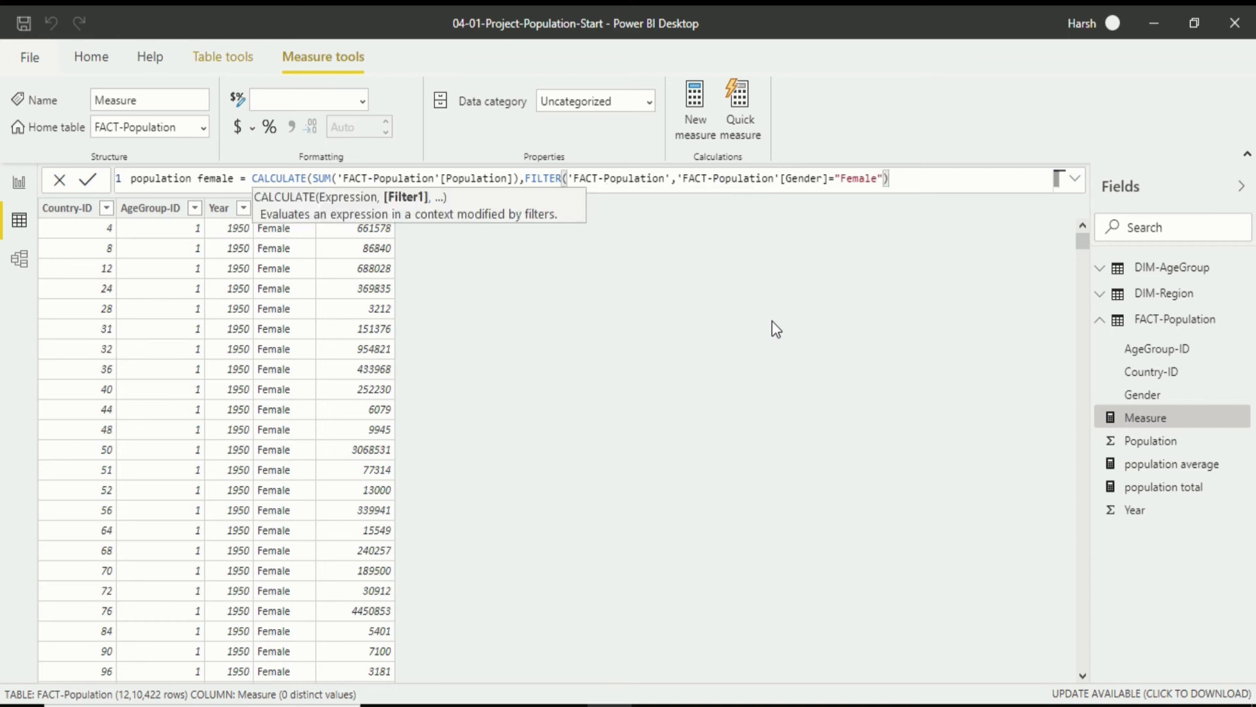
{"action": "type", "text": ")"}
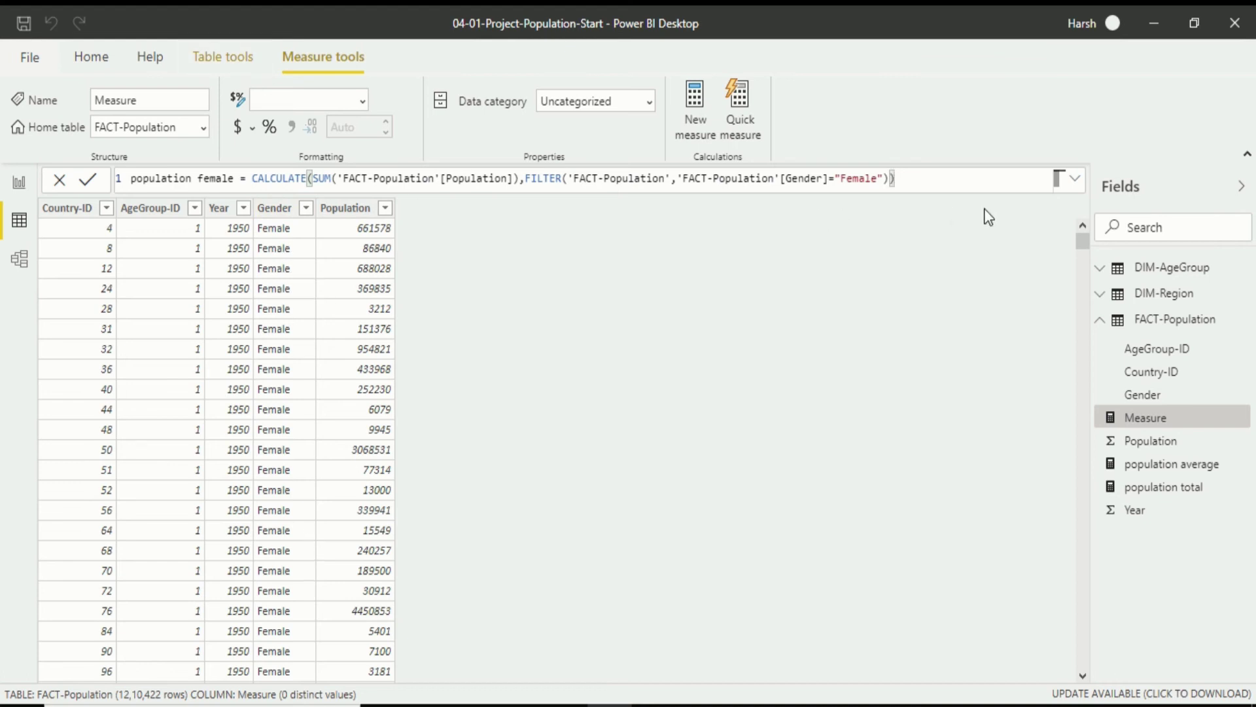
{"action": "key", "text": "Return"}
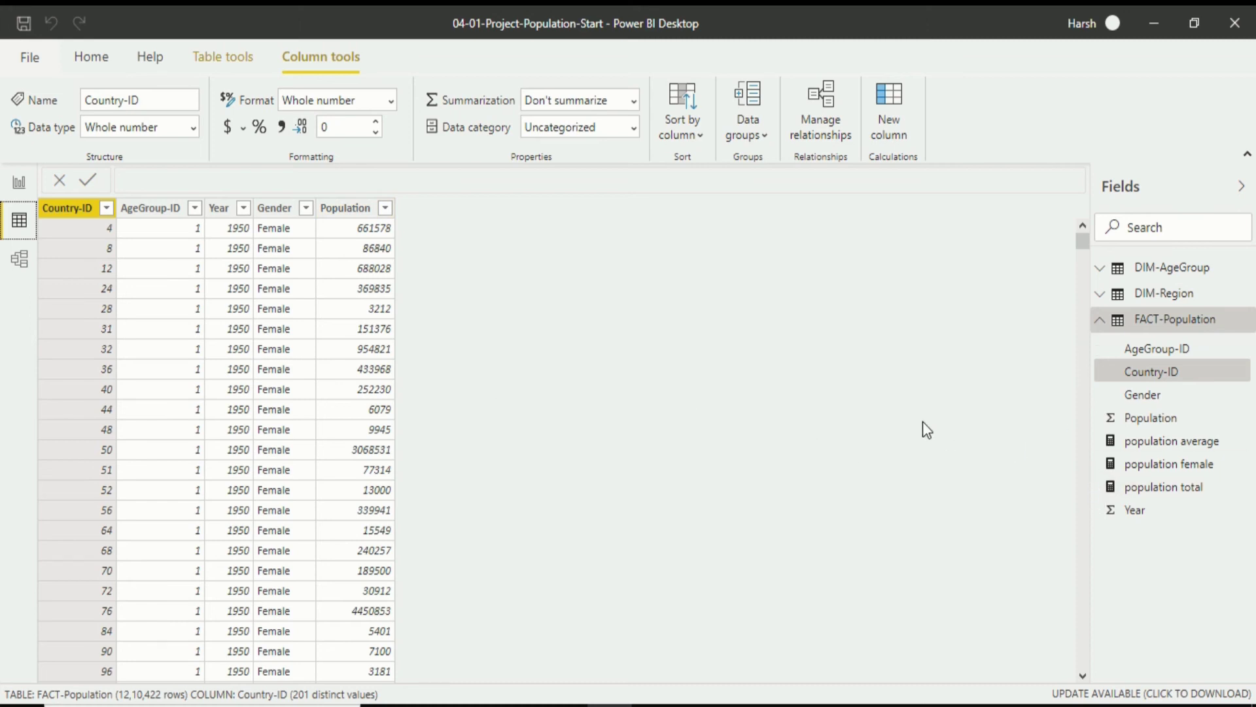
Shrink the population total and population average charts on report Page 2, placing the average chart above the total chart.
{"action": "left_click", "coordinate": [20, 183]}
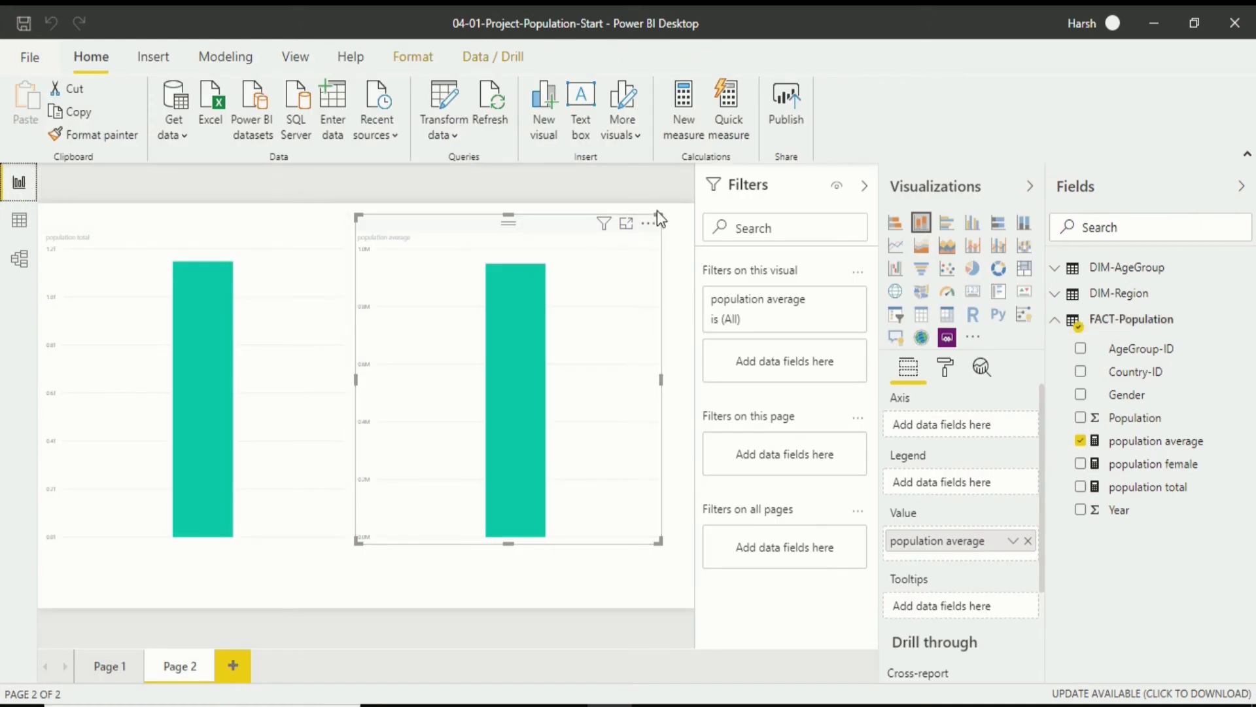
{"action": "left_click_drag", "start_coordinate": [659, 215], "coordinate": [490, 333]}
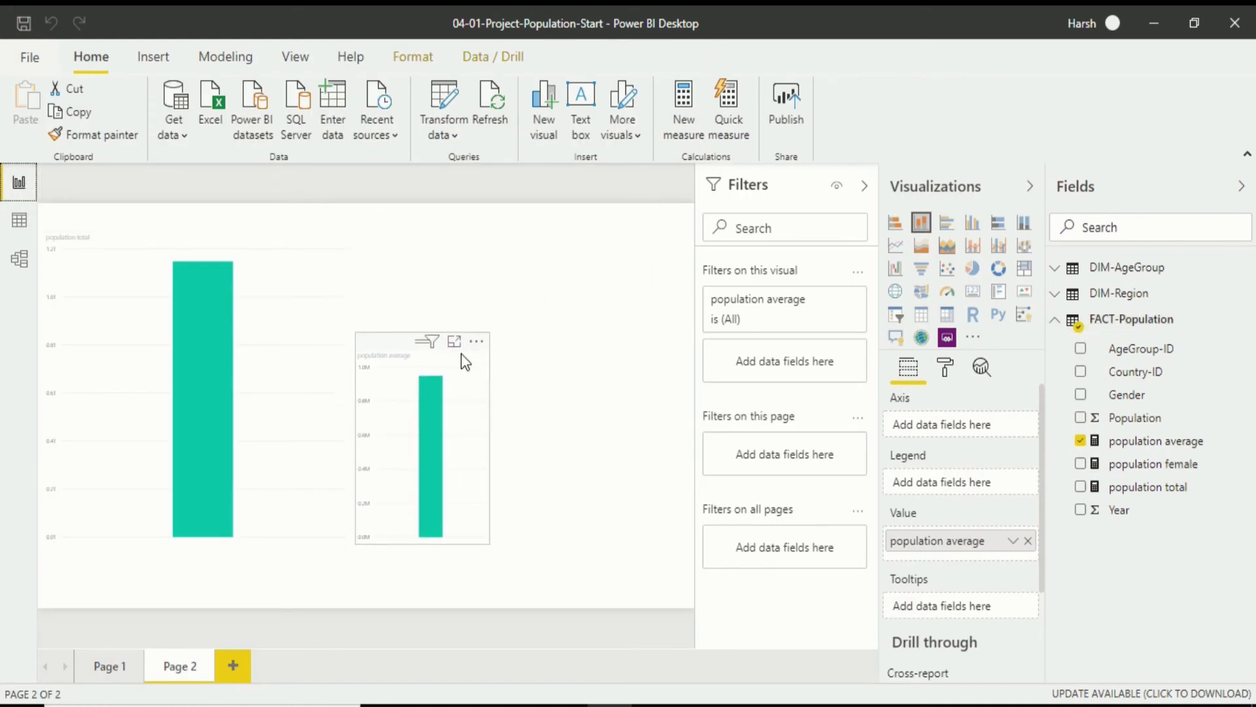
{"action": "left_click", "coordinate": [261, 283]}
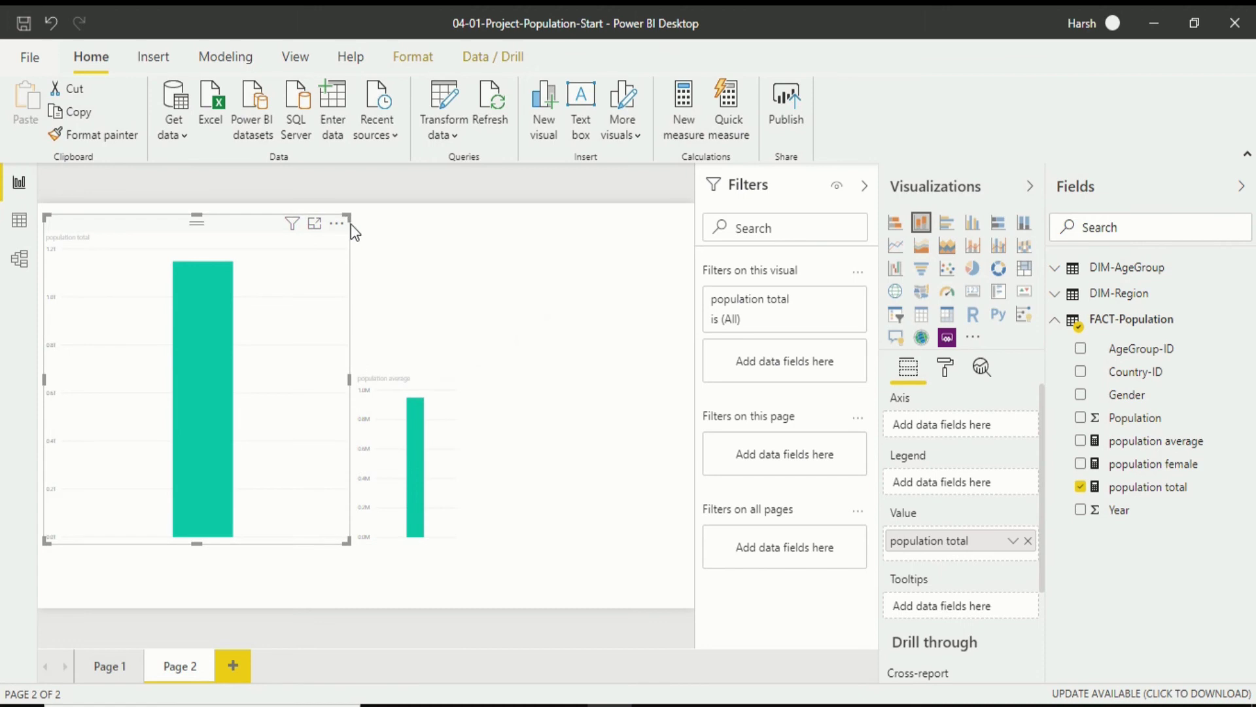
{"action": "left_click_drag", "start_coordinate": [345, 214], "coordinate": [249, 343]}
{"action": "left_click_drag", "start_coordinate": [391, 434], "coordinate": [178, 266]}
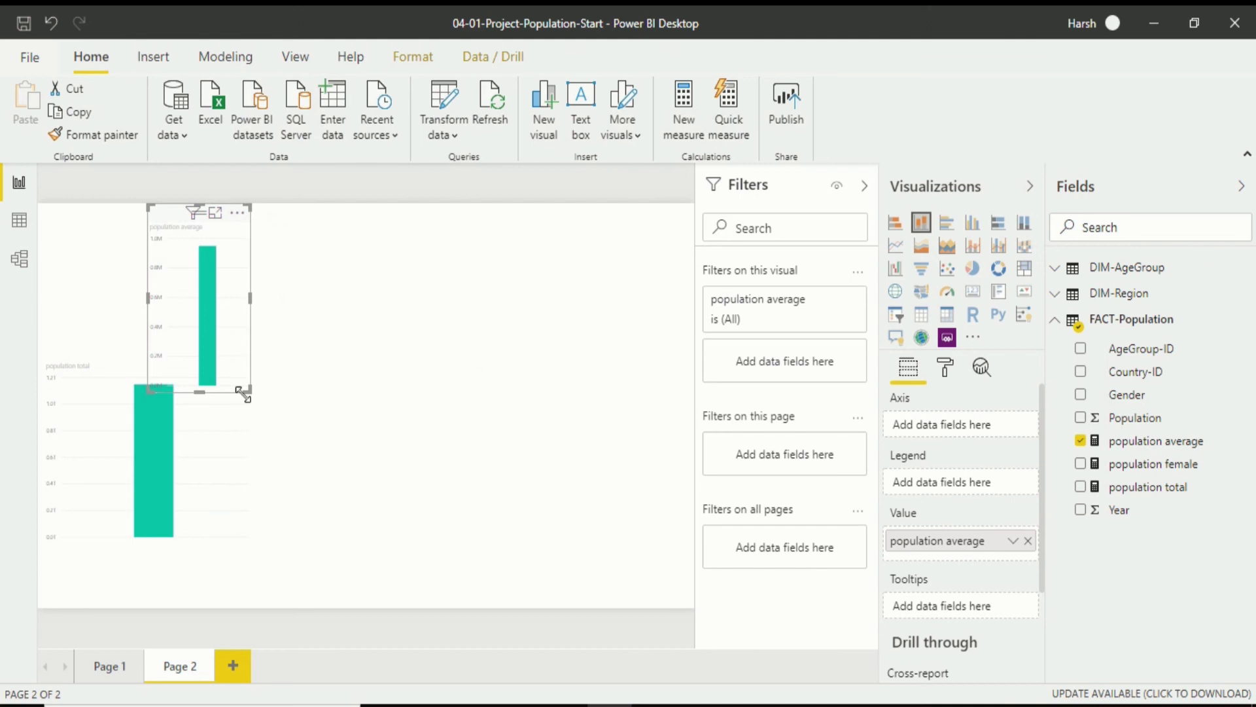
{"action": "left_click_drag", "start_coordinate": [246, 391], "coordinate": [266, 355]}
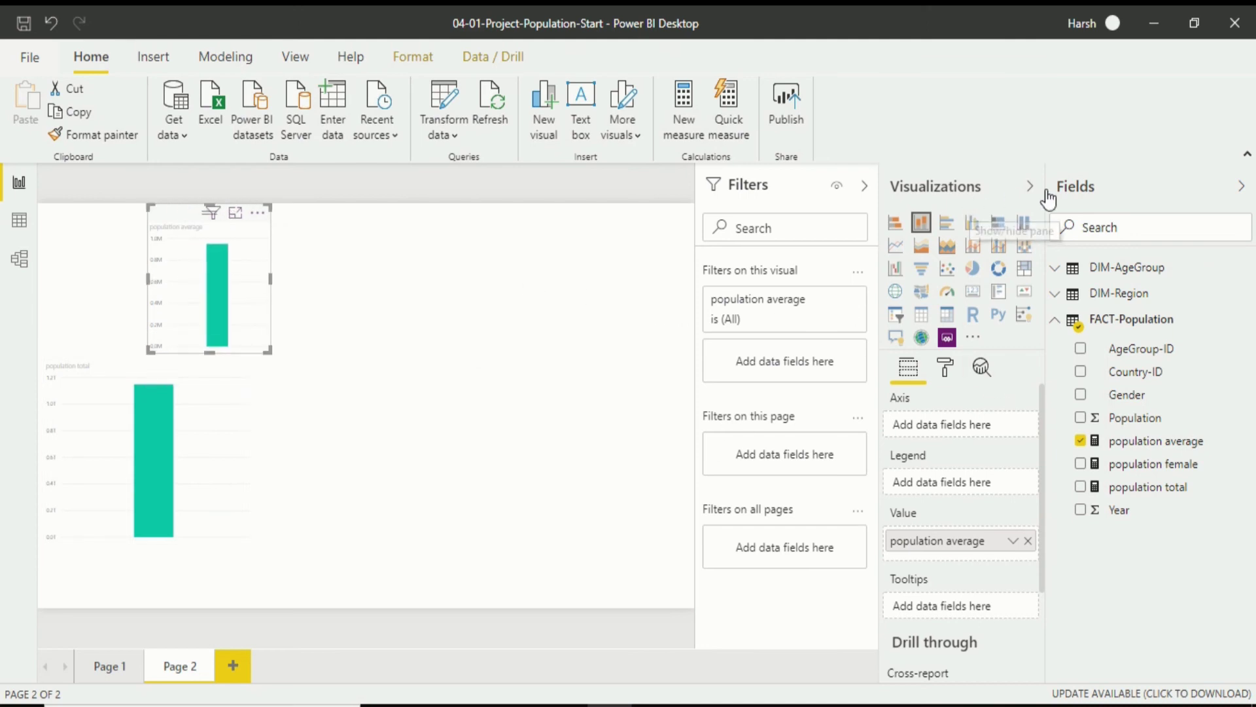
Add a card visual in the empty area beside the charts, enlarge it and show the population female measure in it.
{"action": "left_click", "coordinate": [560, 323]}
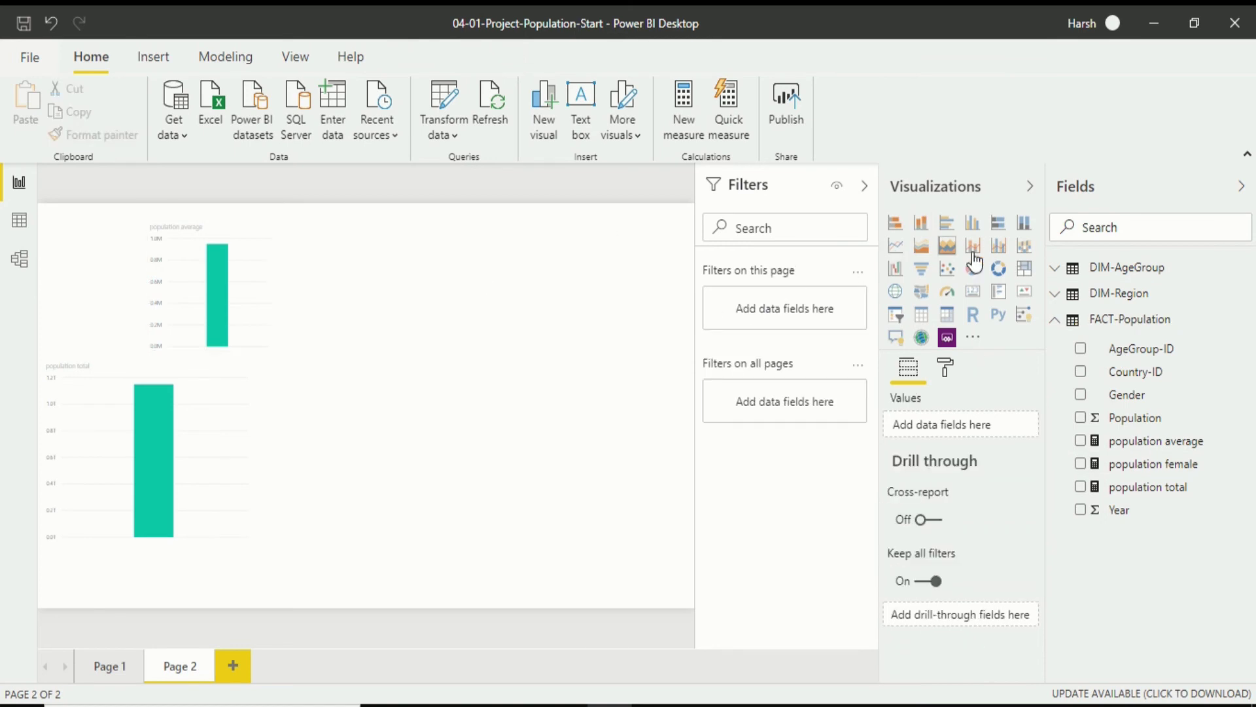
{"action": "left_click", "coordinate": [980, 297]}
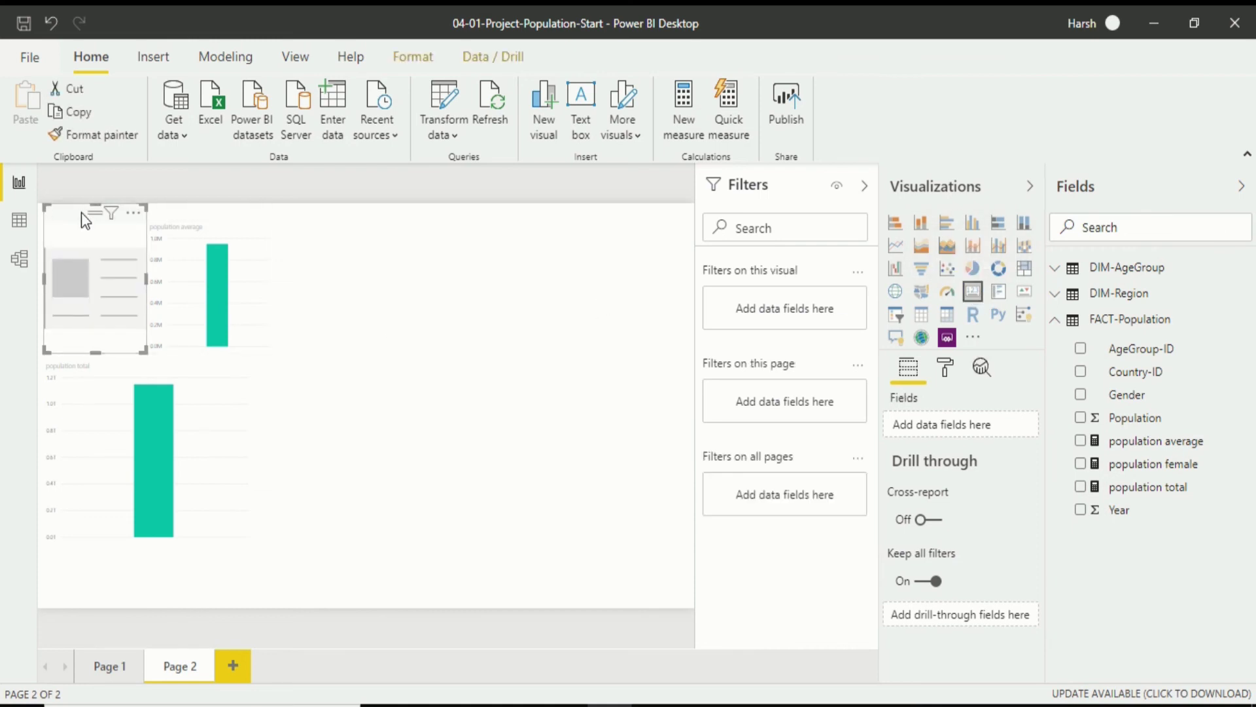
{"action": "left_click_drag", "start_coordinate": [61, 213], "coordinate": [395, 281]}
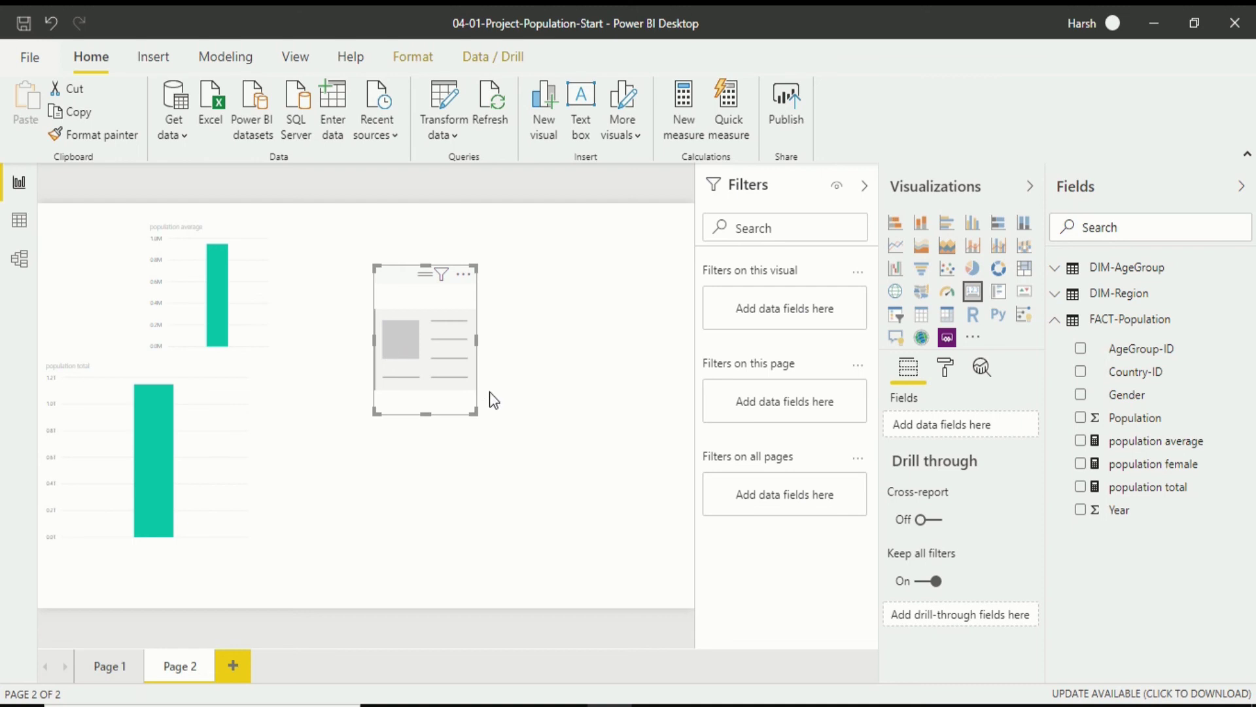
{"action": "left_click_drag", "start_coordinate": [483, 411], "coordinate": [582, 450]}
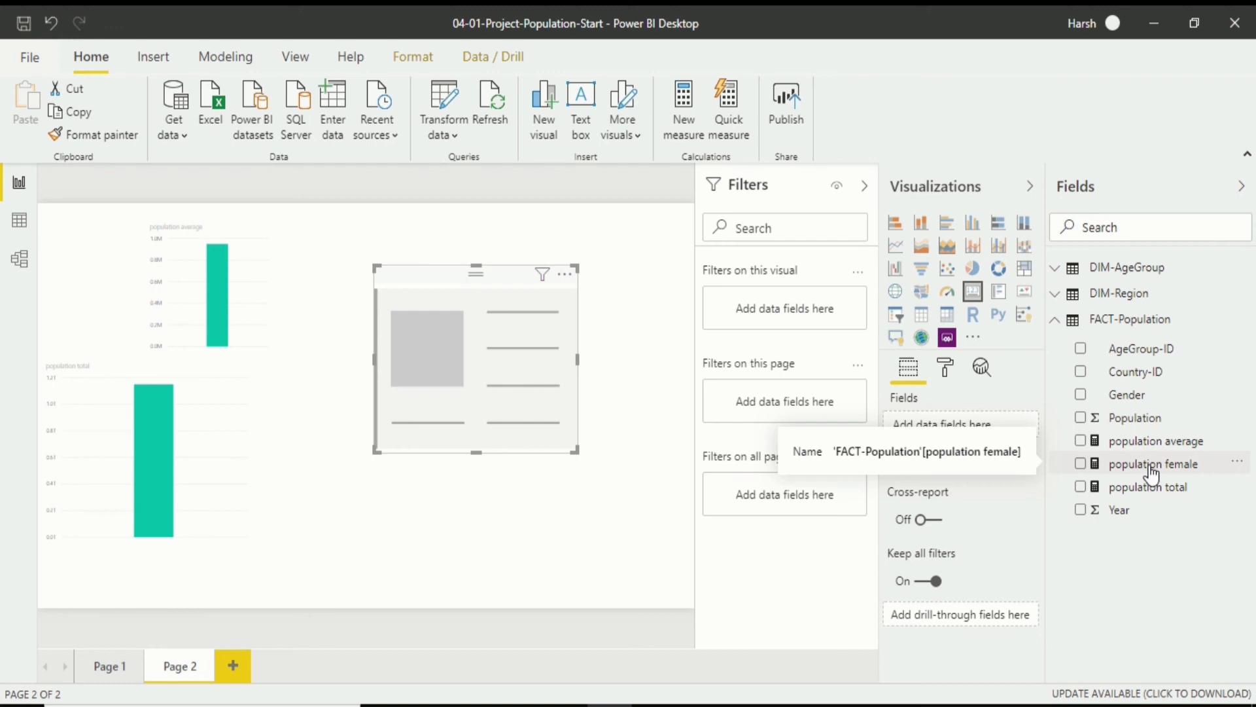
{"action": "left_click_drag", "start_coordinate": [1151, 472], "coordinate": [509, 362]}
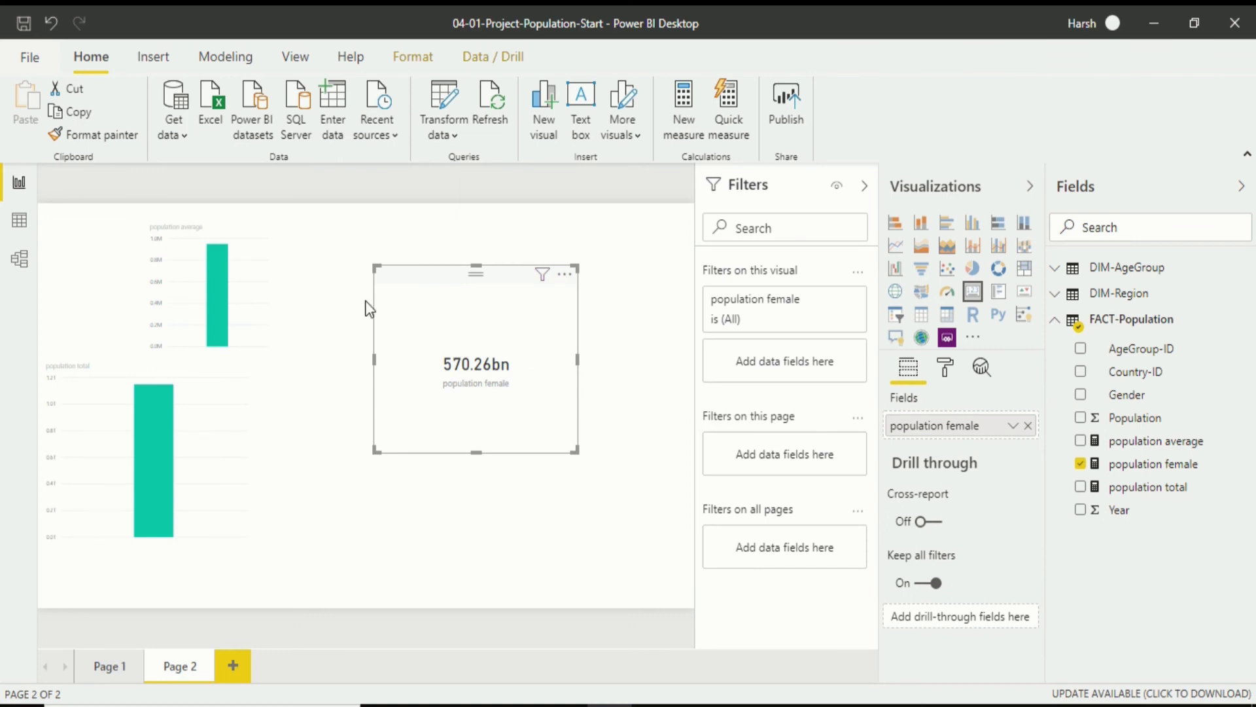
{"action": "left_click", "coordinate": [20, 220]}
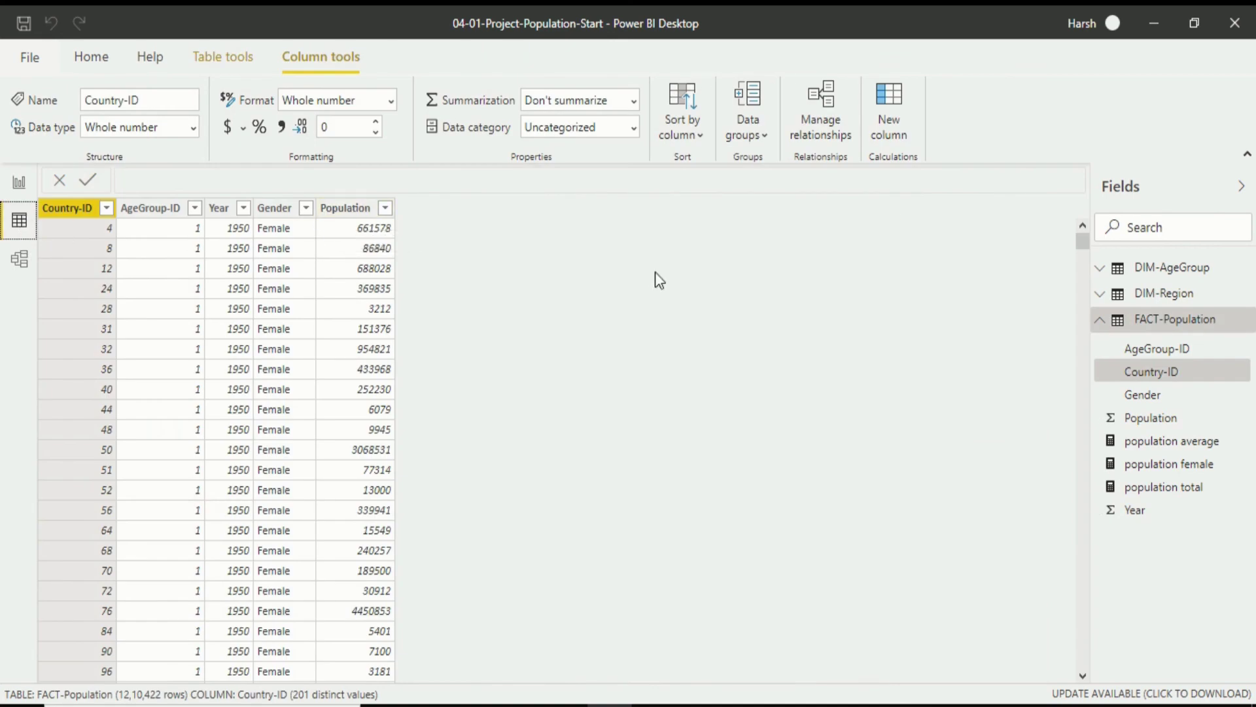
{"action": "left_click", "coordinate": [19, 182]}
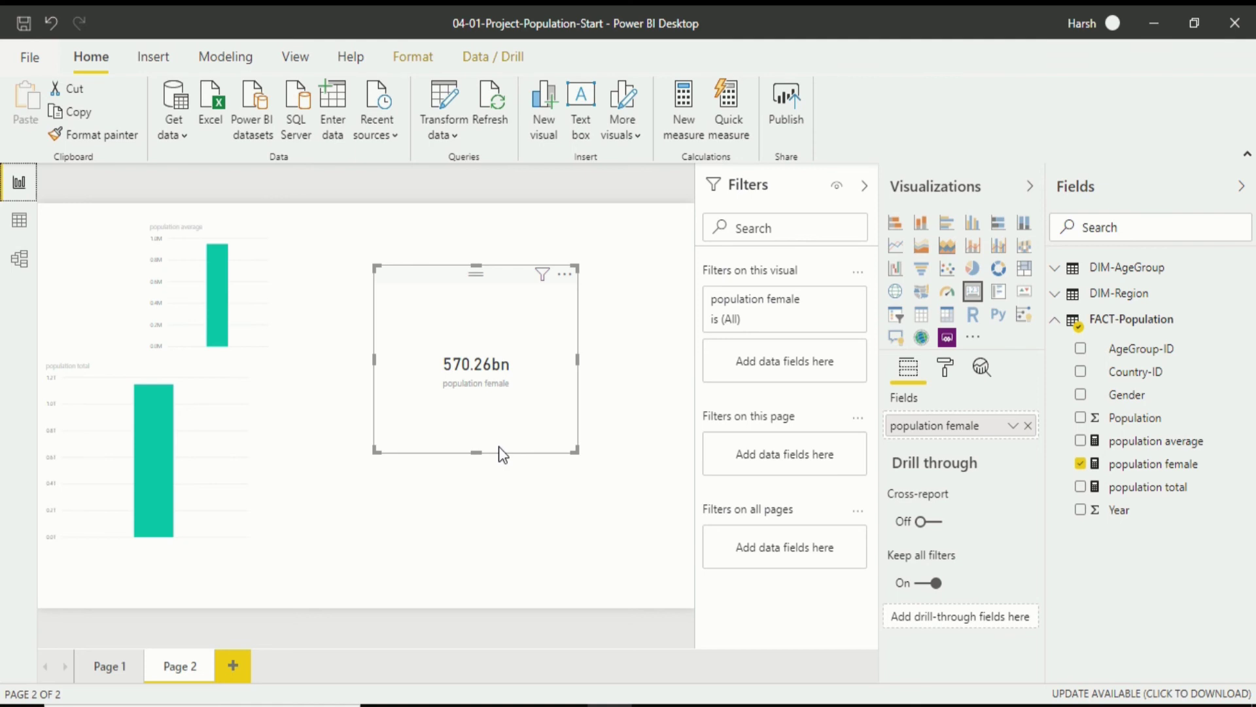
Create a new measure in the FACT-Population table and name it "population percentage of female".
{"action": "left_click", "coordinate": [18, 221]}
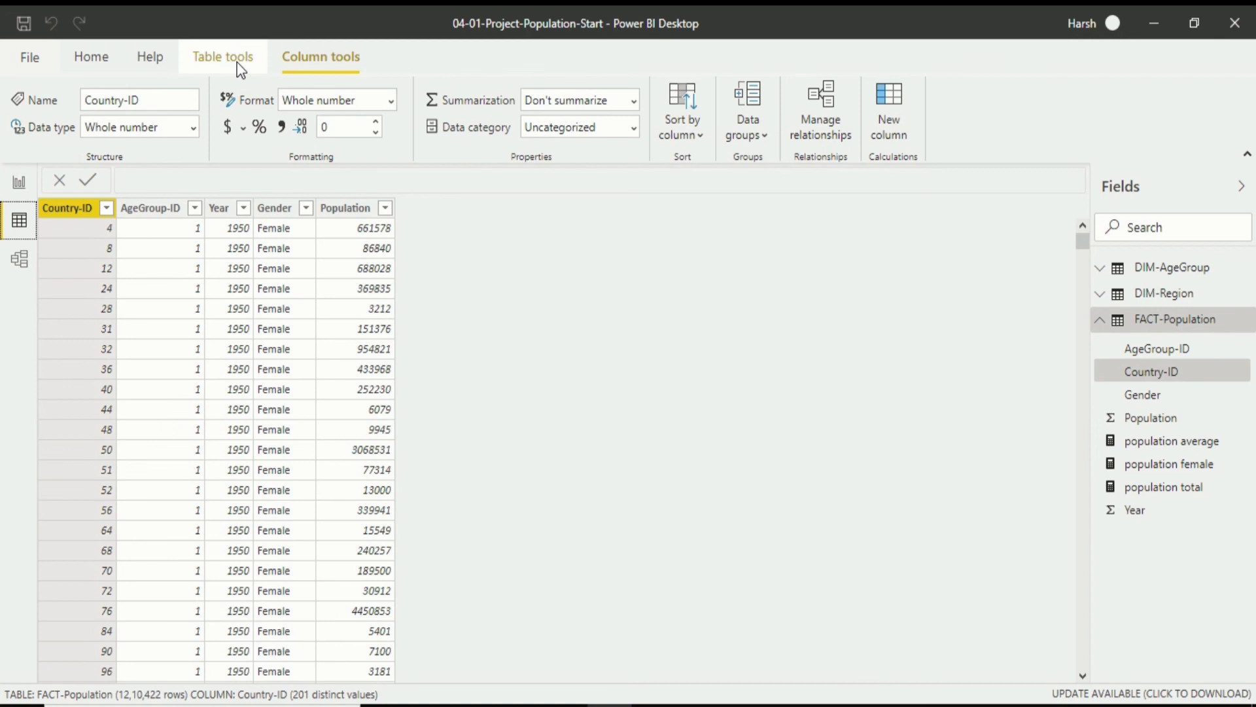
{"action": "left_click", "coordinate": [240, 65]}
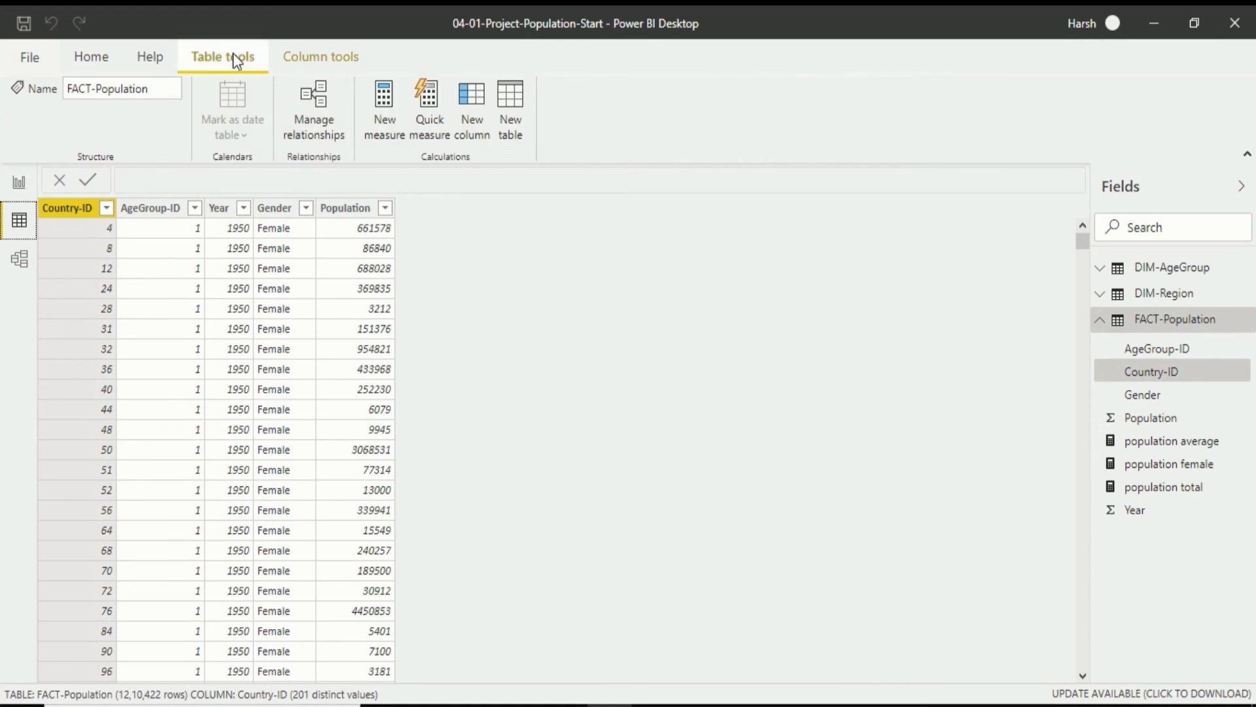
{"action": "left_click", "coordinate": [386, 117]}
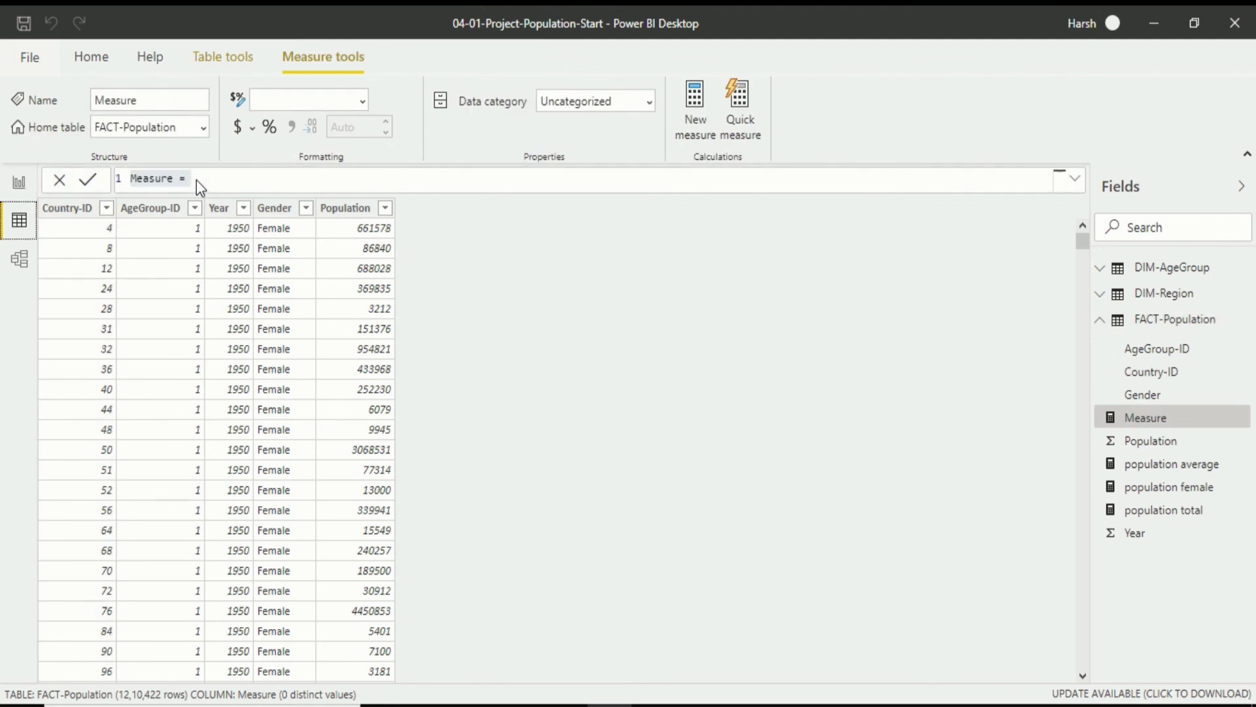
{"action": "left_click", "coordinate": [174, 179]}
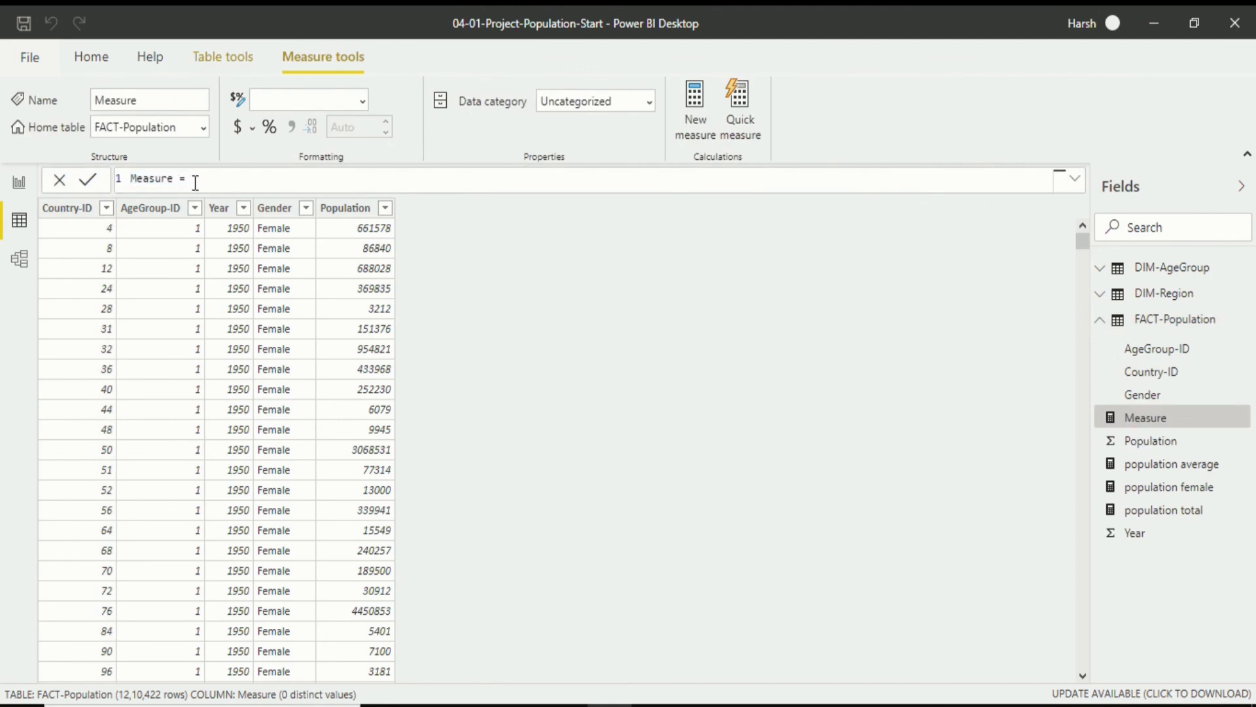
{"action": "key", "text": "BackSpace"}
{"action": "key", "text": "BackSpace"}
{"action": "key", "text": "BackSpace"}
{"action": "key", "text": "BackSpace"}
{"action": "key", "text": "BackSpace"}
{"action": "key", "text": "BackSpace"}
{"action": "key", "text": "BackSpace"}
{"action": "type", "text": "population percentage of female"}
Replace the word "percentage" in the measure name with % so that it reads "population % of female".
{"action": "left_click_drag", "start_coordinate": [253, 181], "coordinate": [205, 182]}
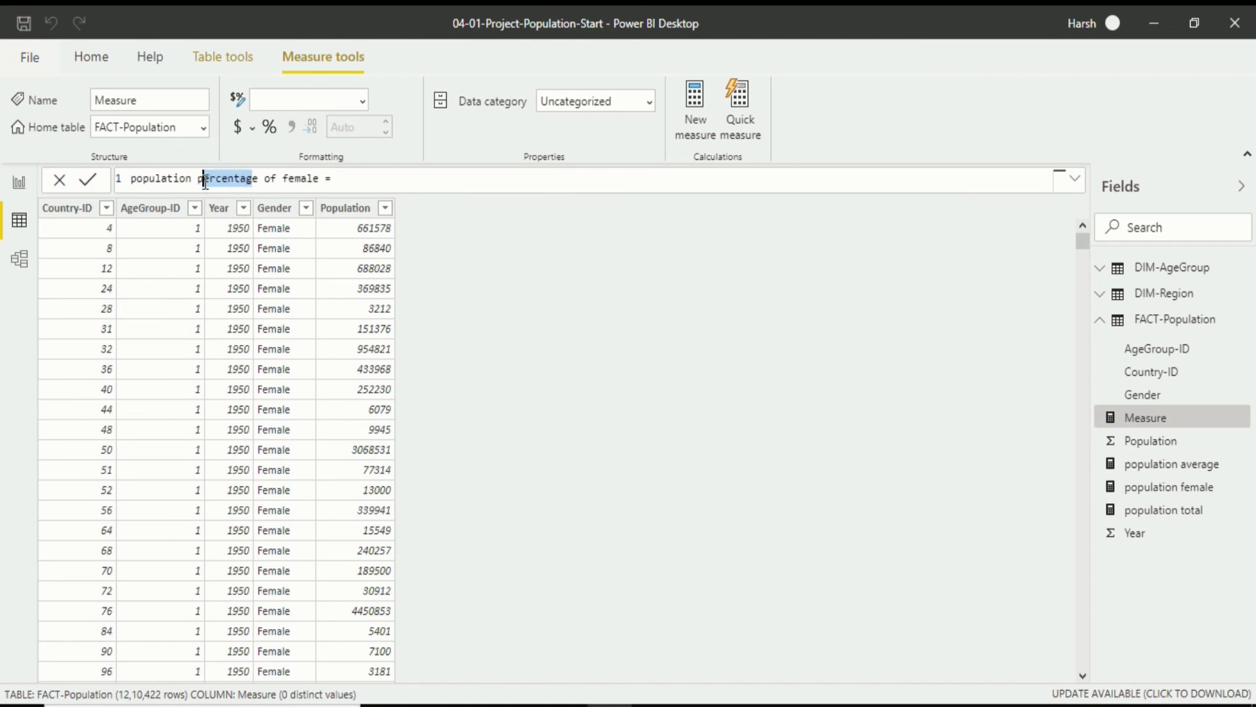
{"action": "type", "text": "c"}
{"action": "key", "text": "BackSpace"}
{"action": "key", "text": "BackSpace"}
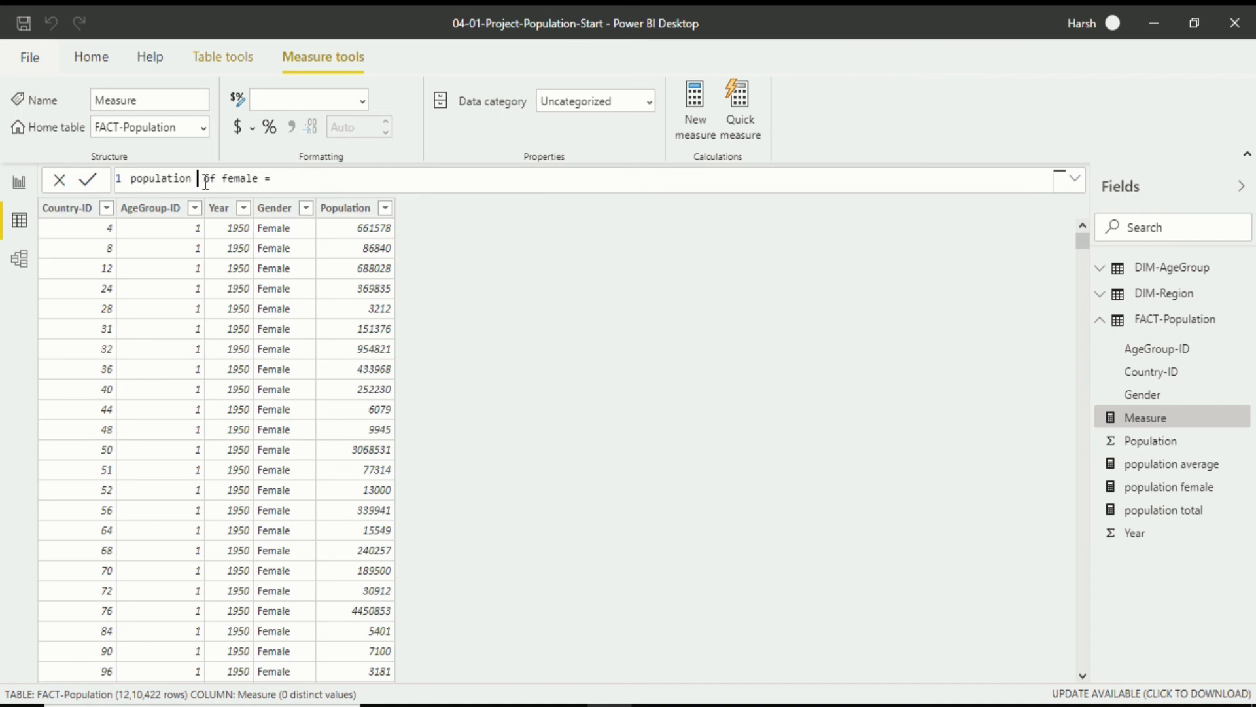
{"action": "type", "text": "%"}
Define the measure's formula as [population female]/[population total] and commit it.
{"action": "left_click", "coordinate": [319, 183]}
{"action": "type", "text": "["}
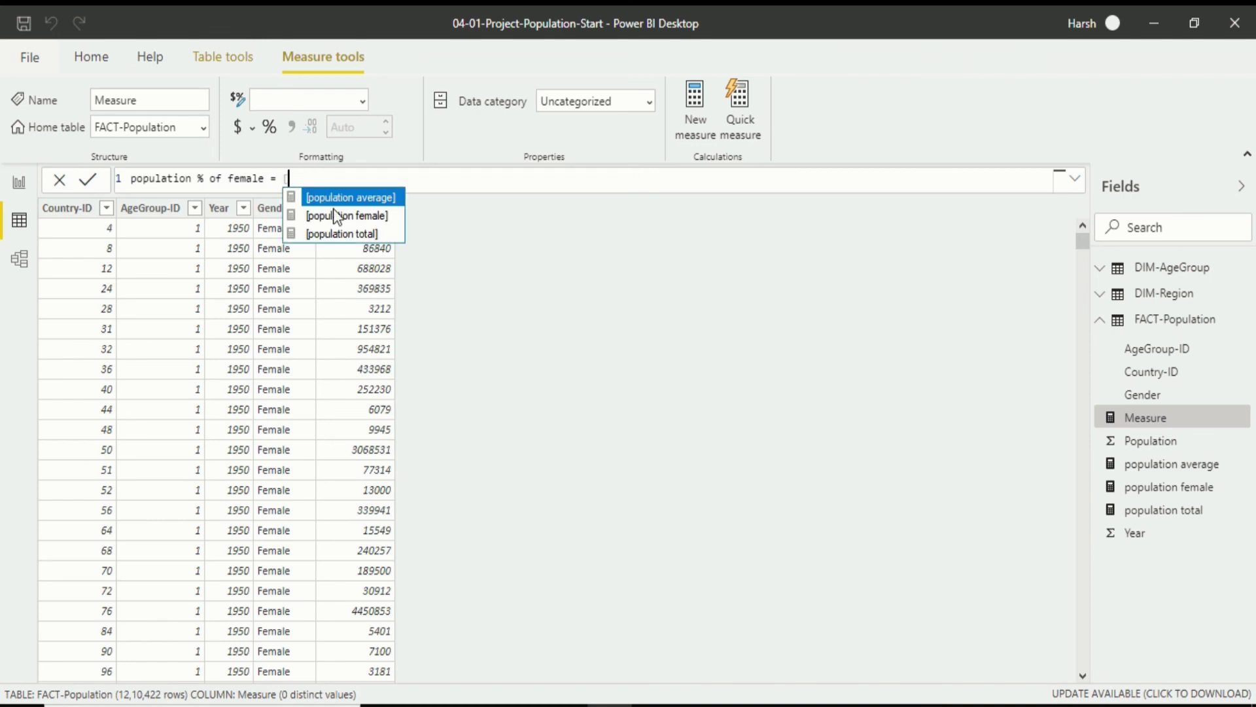
{"action": "key", "text": "Down"}
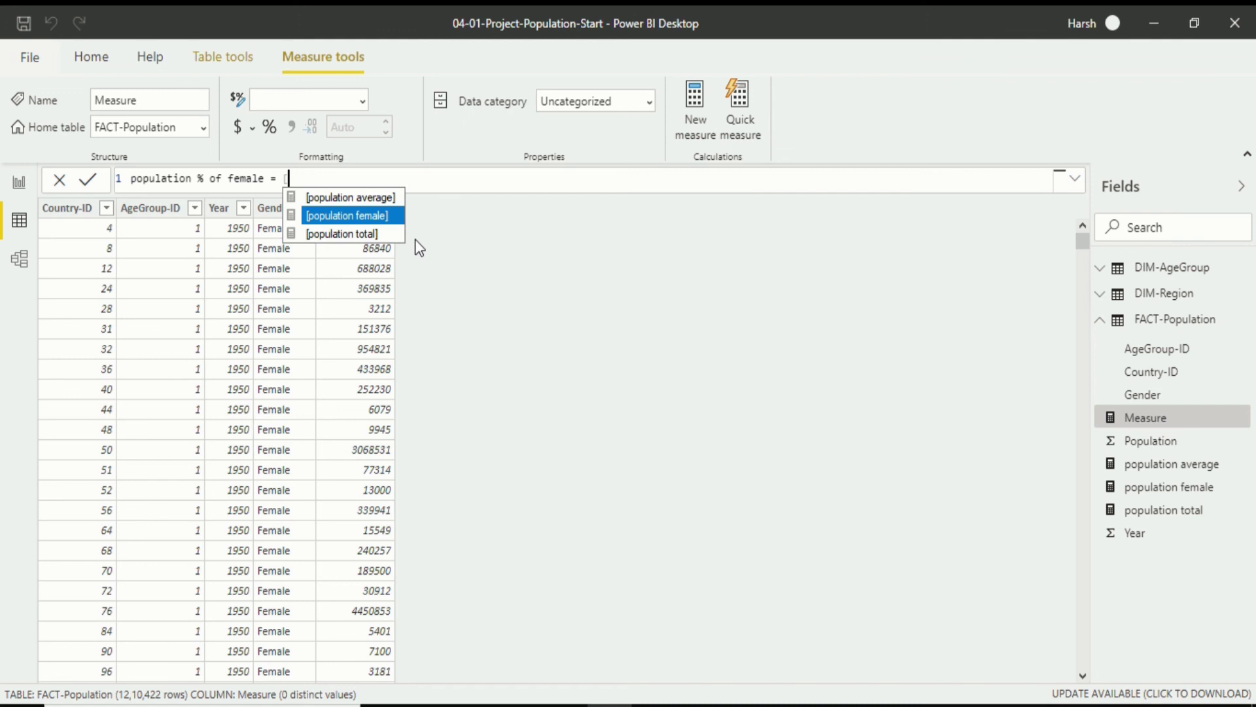
{"action": "key", "text": "Tab"}
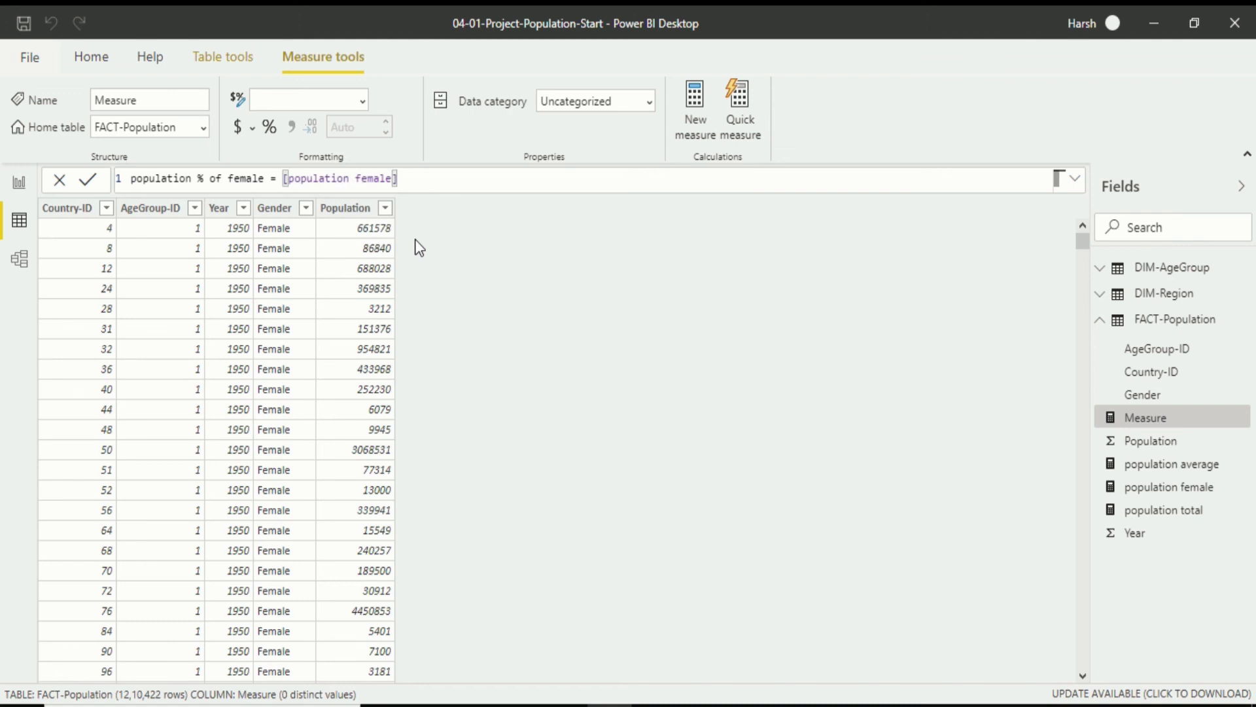
{"action": "type", "text": "/["}
{"action": "key", "text": "Down"}
{"action": "key", "text": "Down"}
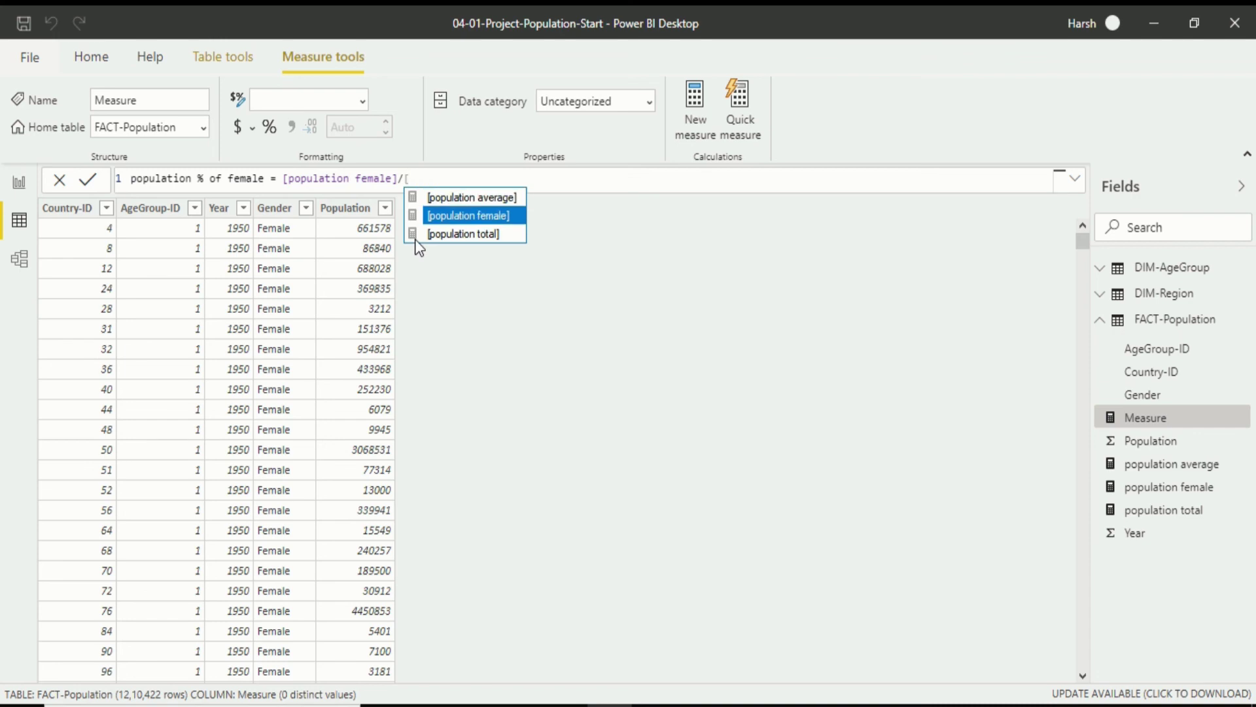
{"action": "key", "text": "Tab"}
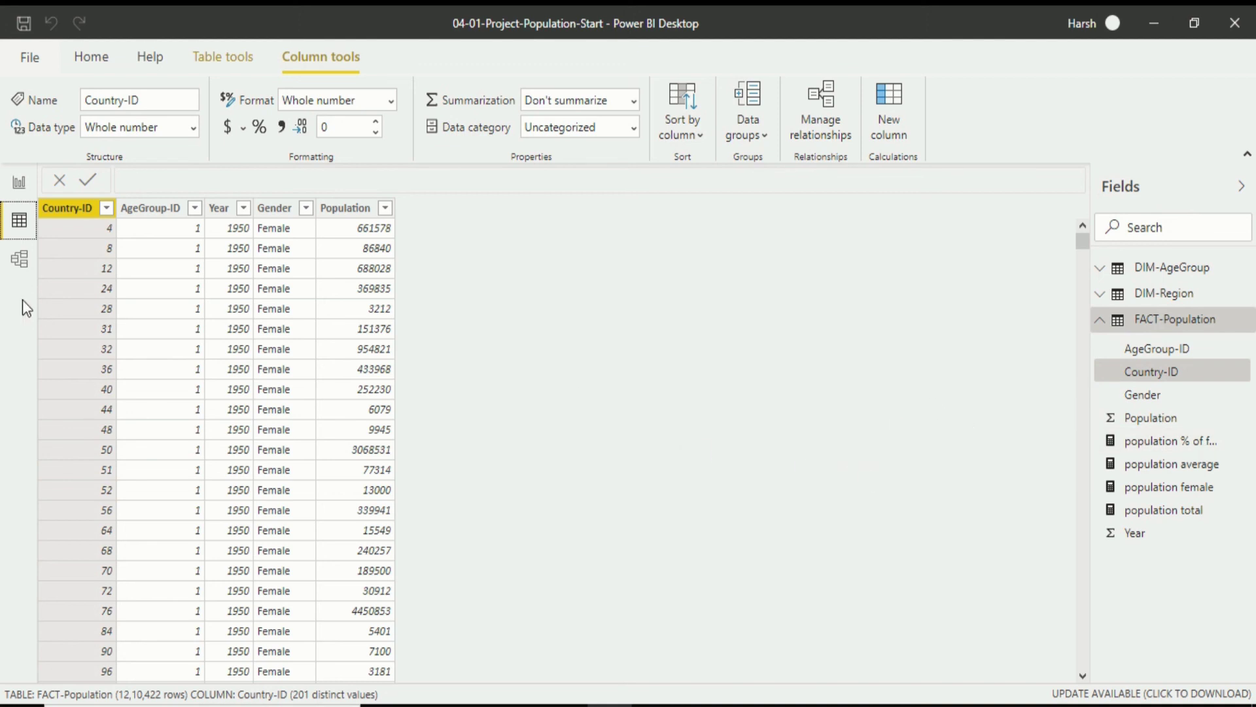
Replace the population female measure in the card on report Page 2 with the population % of female measure.
{"action": "left_click", "coordinate": [19, 183]}
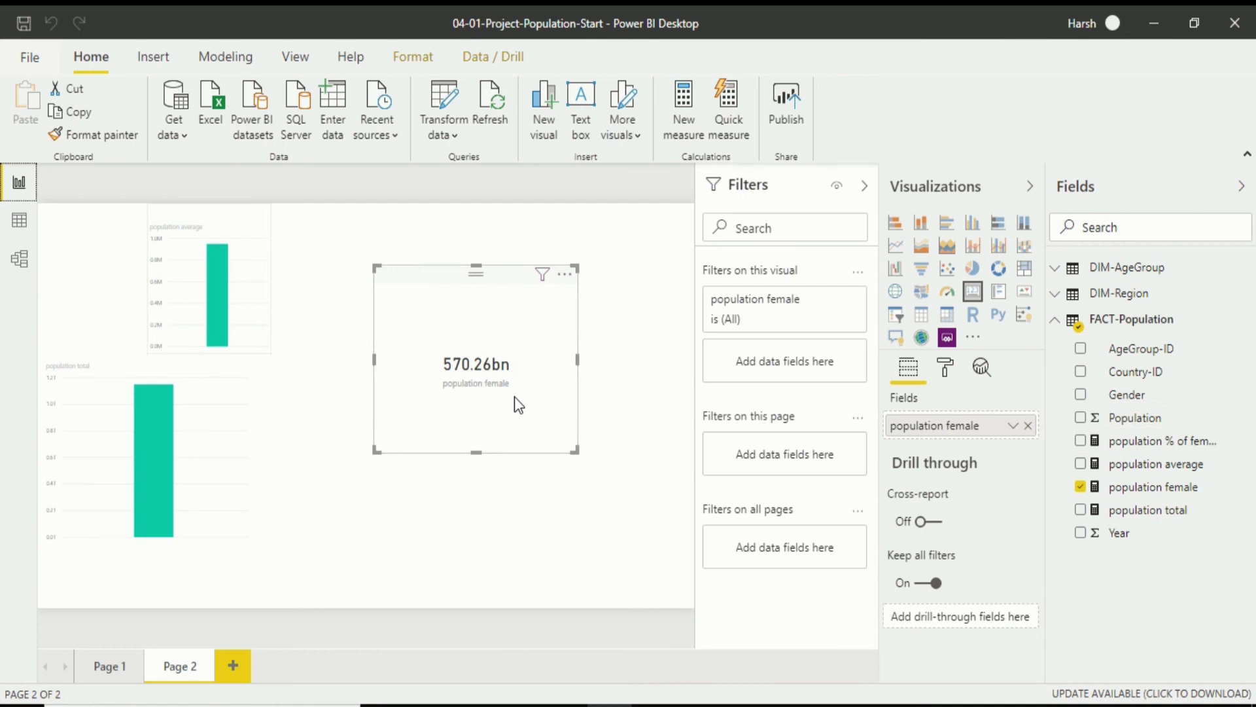
{"action": "left_click", "coordinate": [1080, 487]}
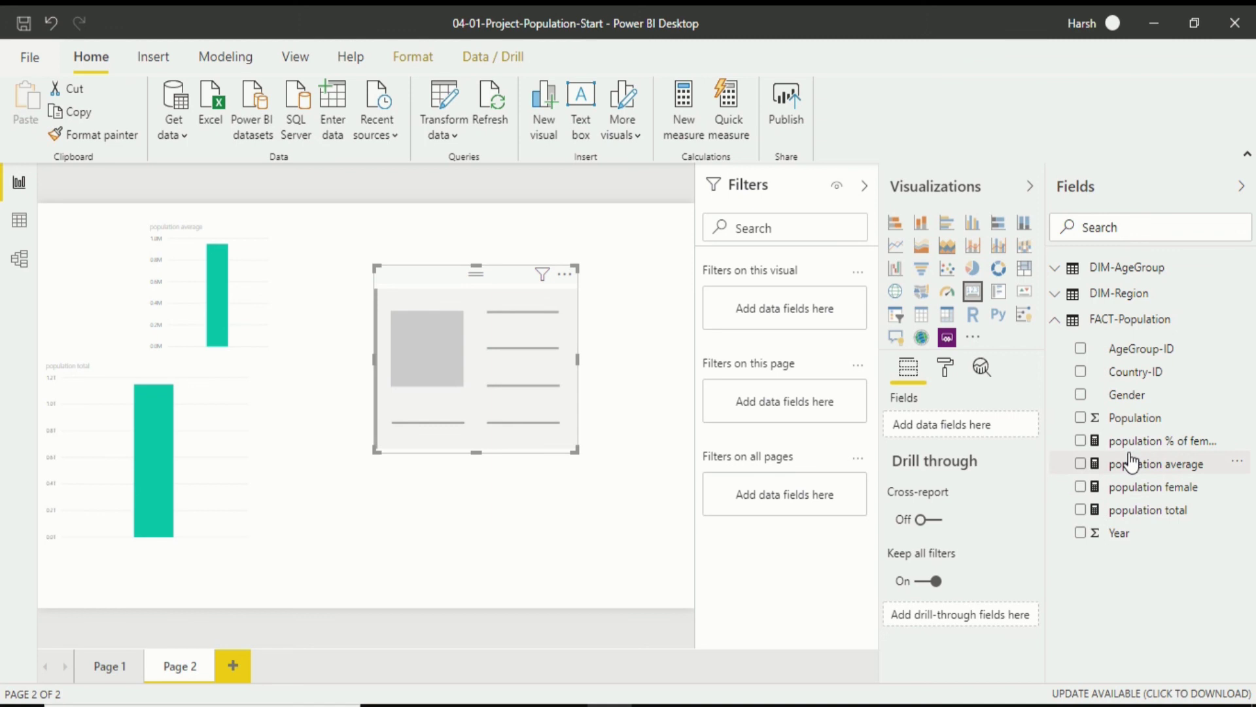
{"action": "left_click_drag", "start_coordinate": [1116, 445], "coordinate": [535, 376]}
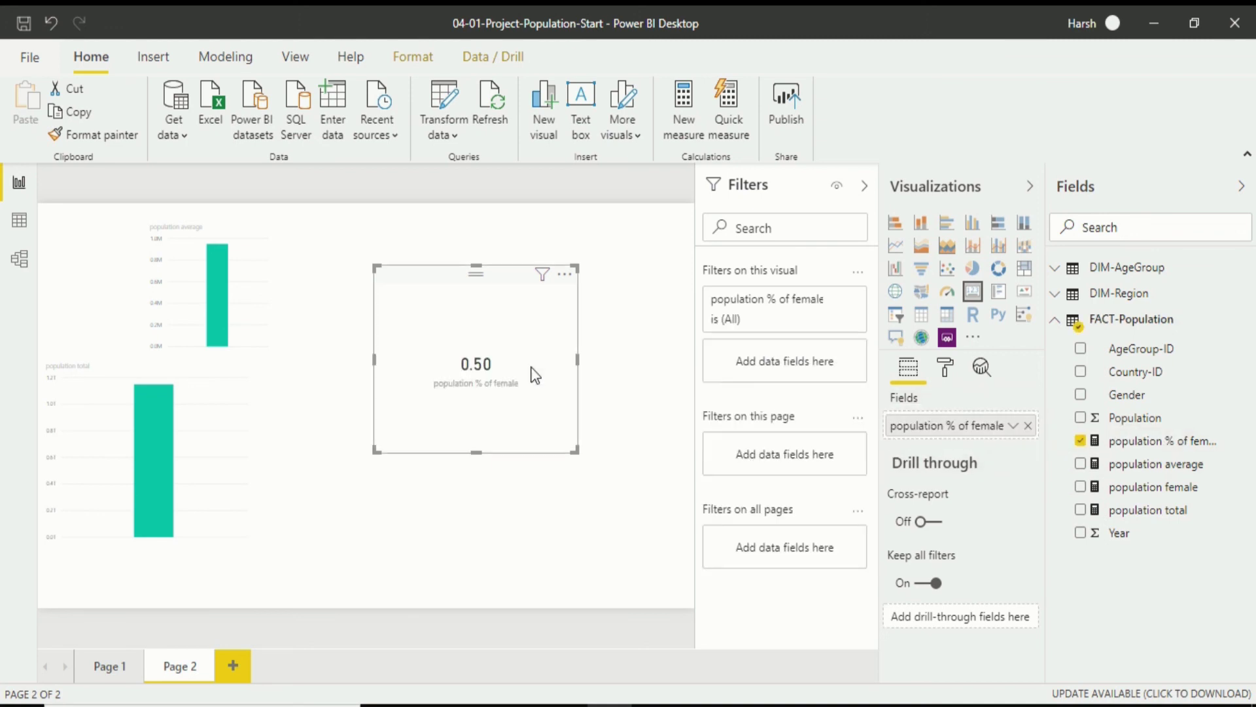